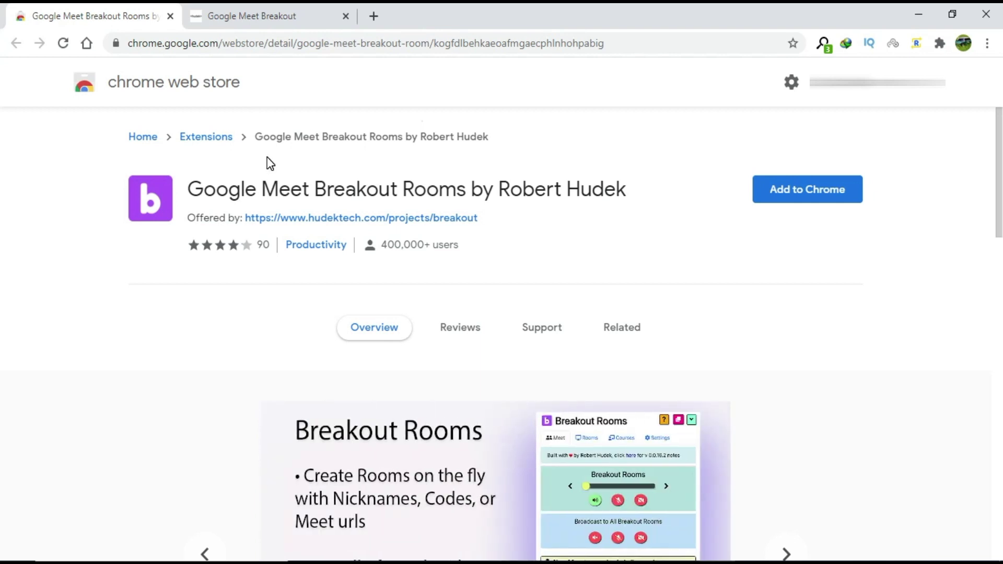
Step: Install the Google Meet Breakout Rooms extension in the browser and pin it among the visible extensions
click(816, 201)
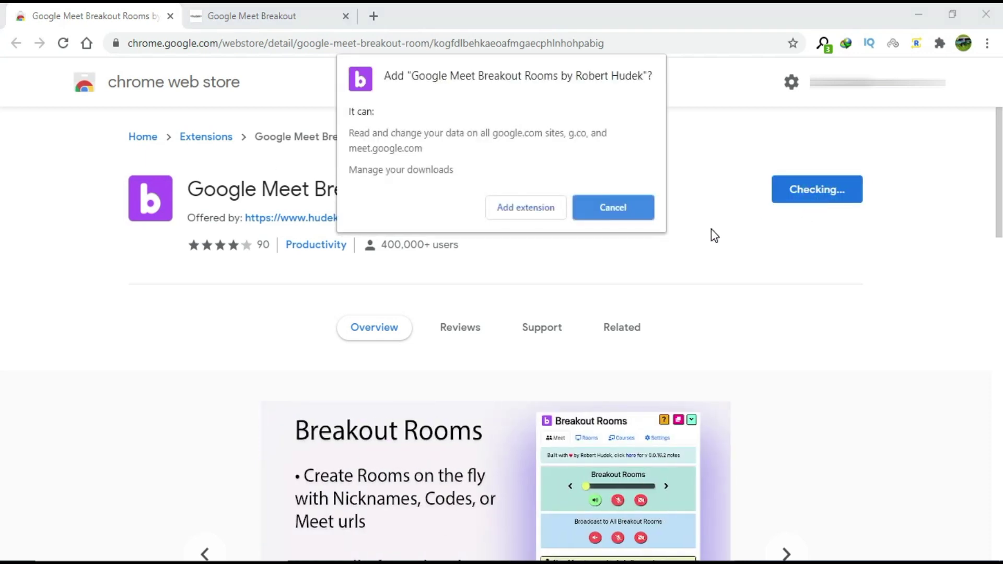
click(521, 214)
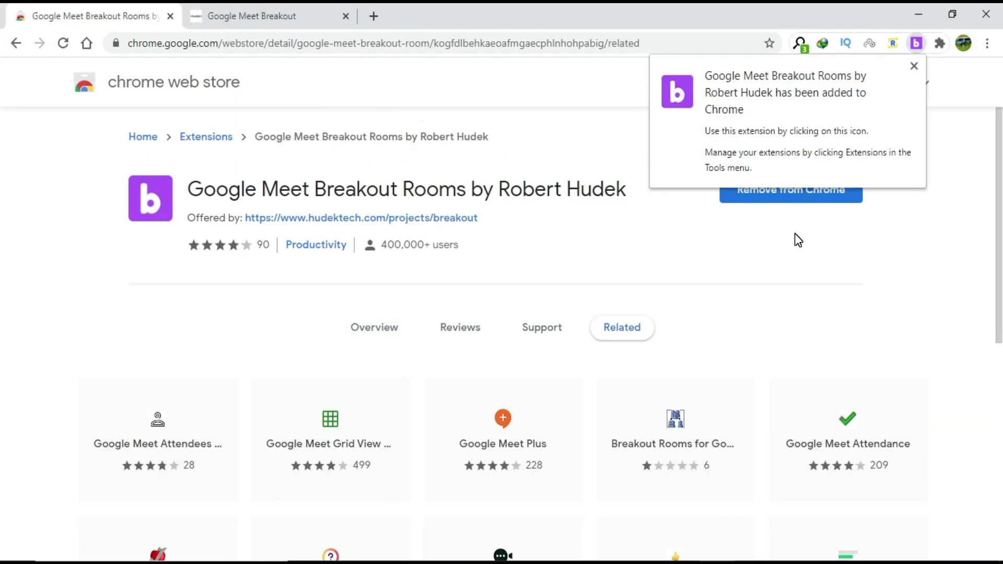
click(915, 67)
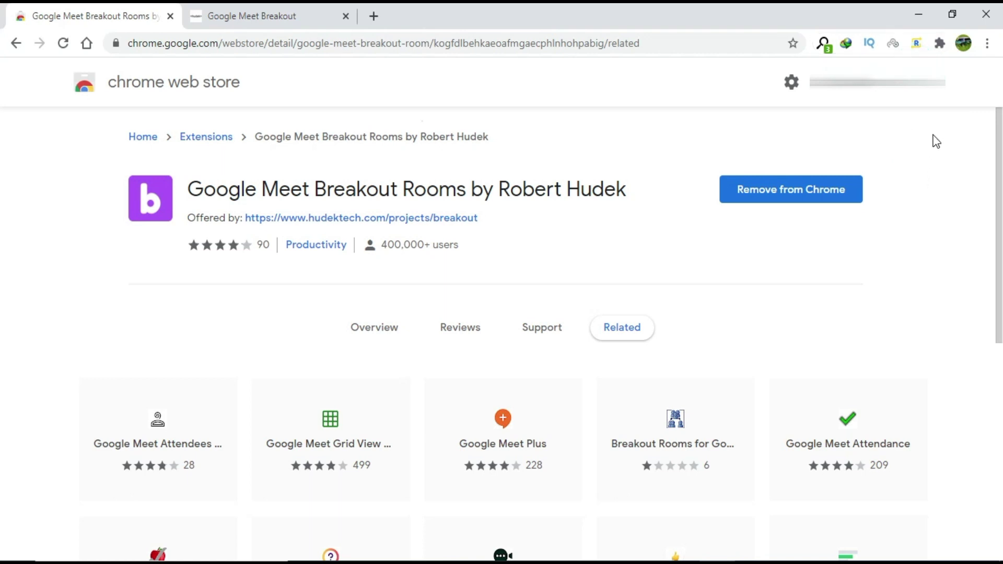
click(941, 44)
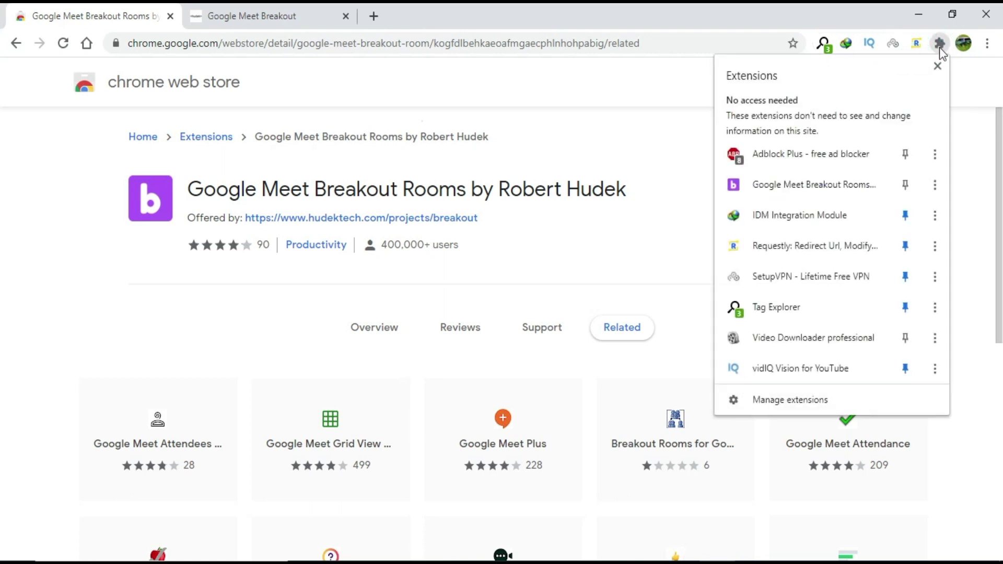
click(907, 189)
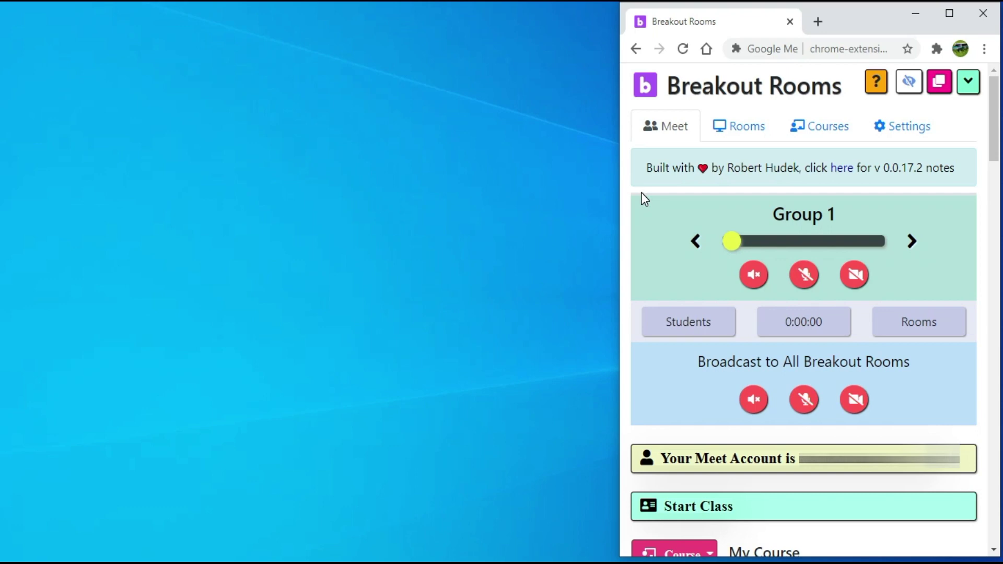
Step: Add a course named Mathematics to the extension's course list
click(824, 131)
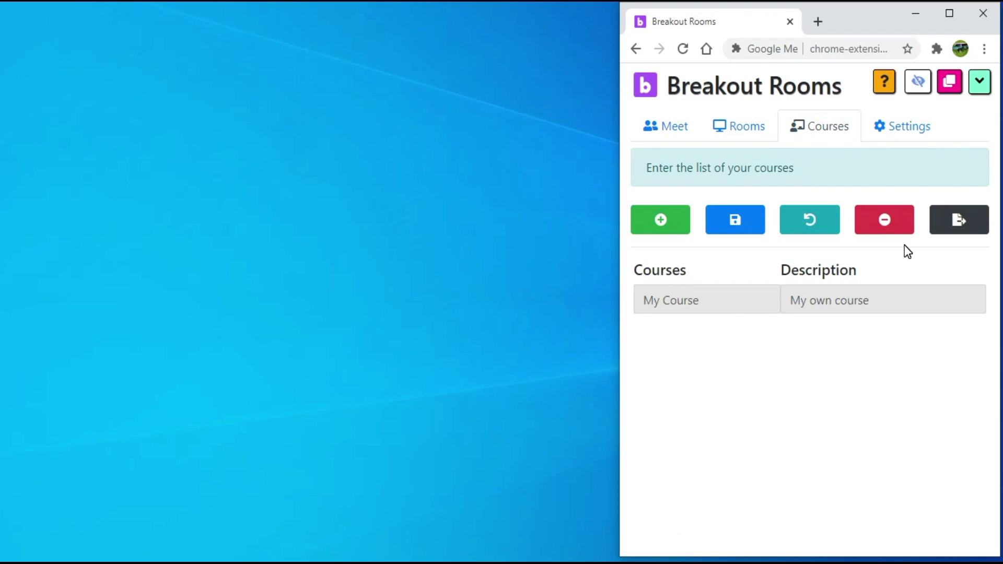
click(737, 222)
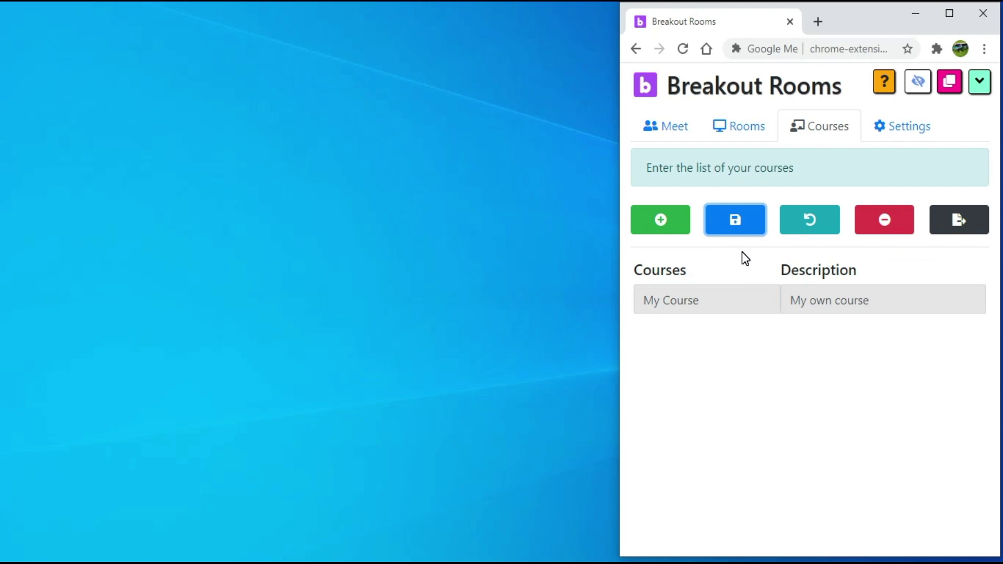
click(669, 232)
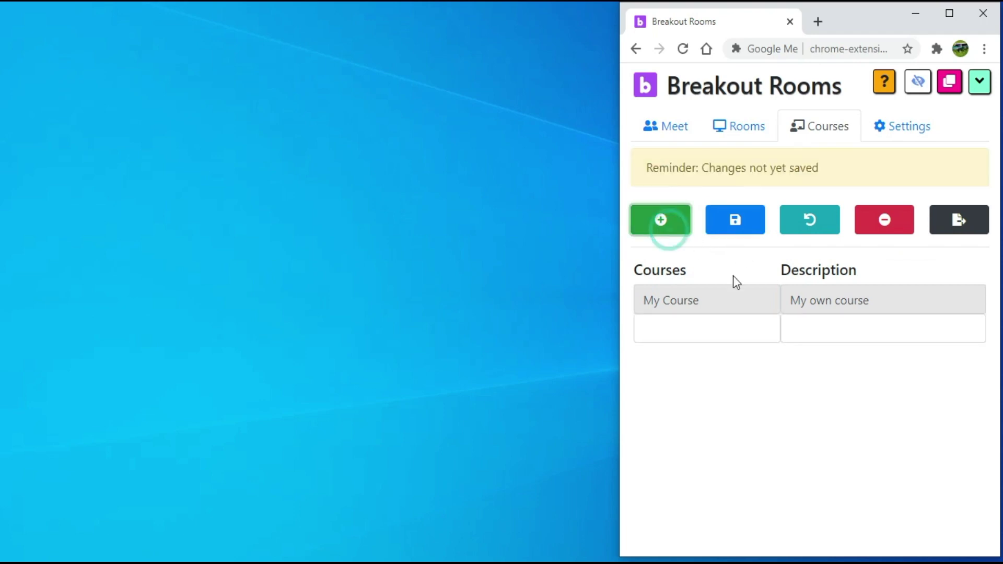
click(738, 328)
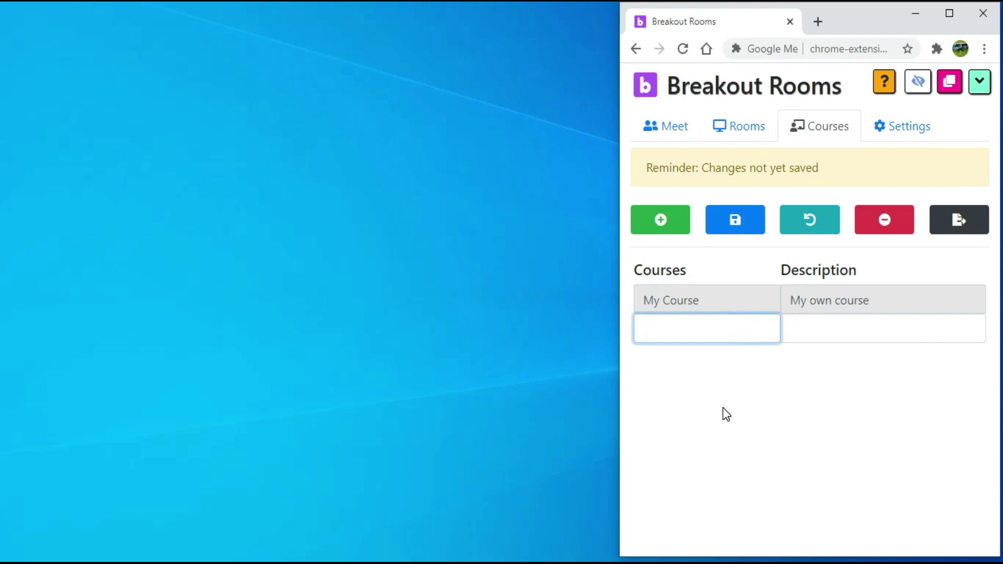
text(Mathematics)
click(723, 412)
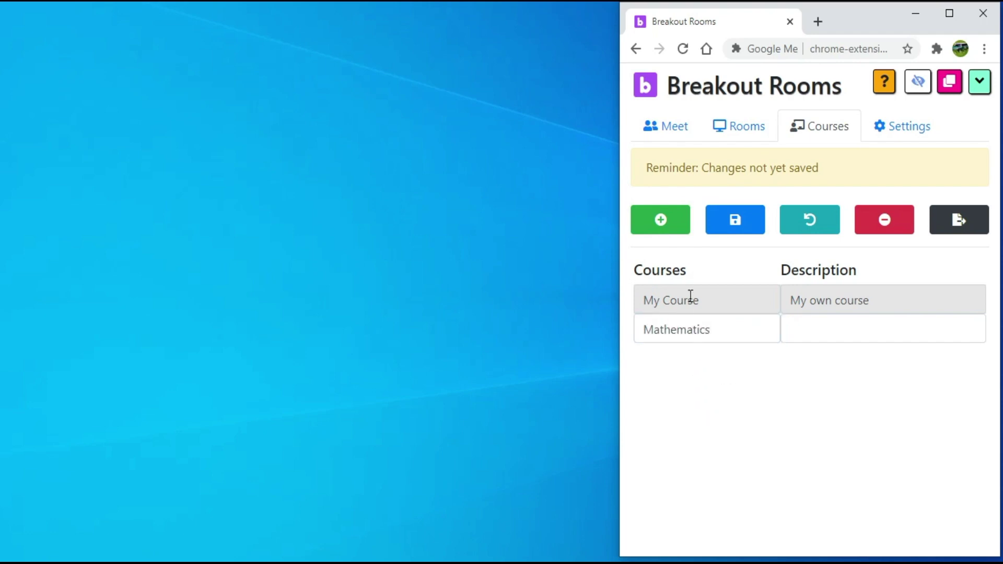
Step: Add another course named Science and save the course list
click(670, 229)
click(708, 361)
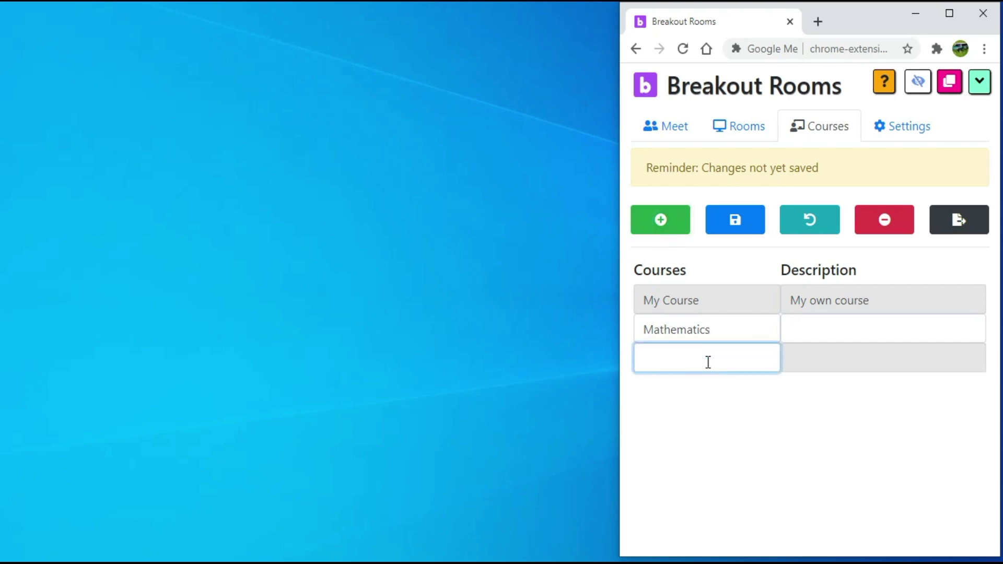
text(Science)
click(736, 401)
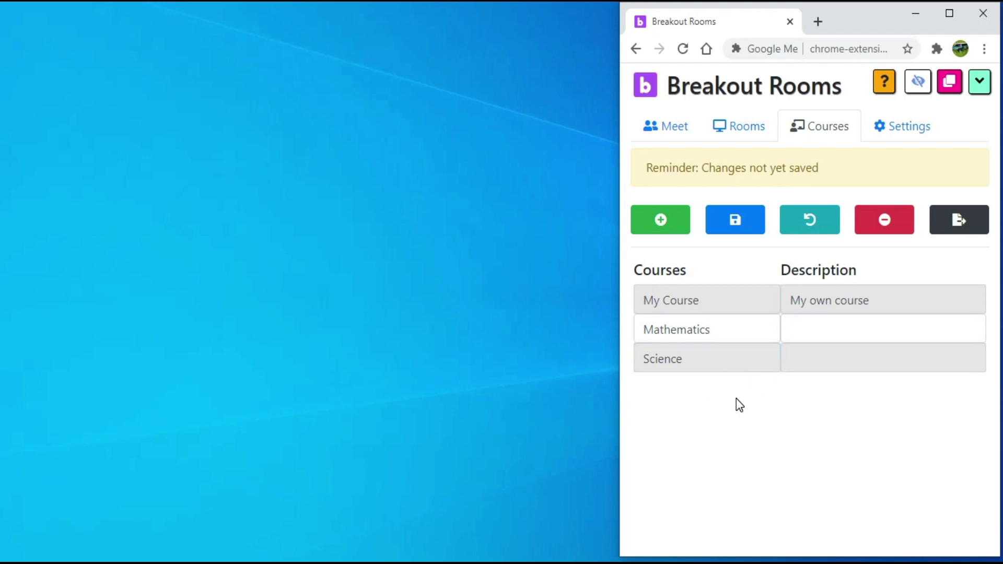
click(742, 226)
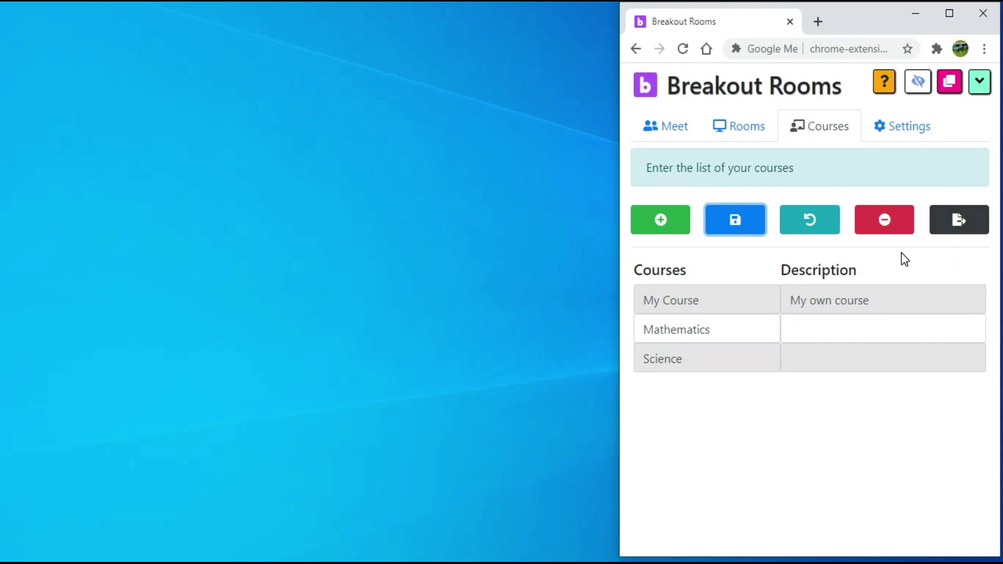
Step: Open the room setup, switch it to the Science course and return it to Mathematics
click(739, 128)
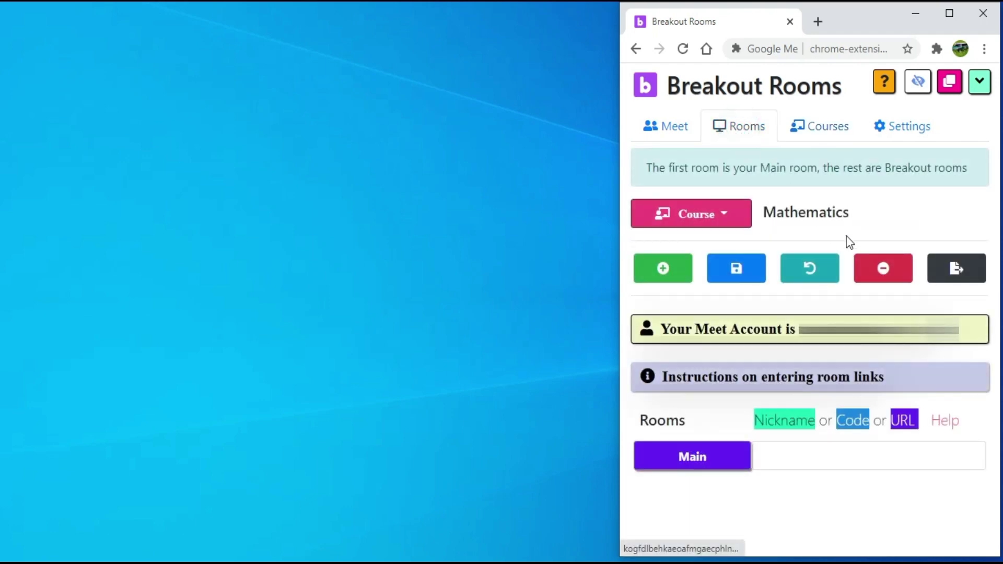
click(723, 215)
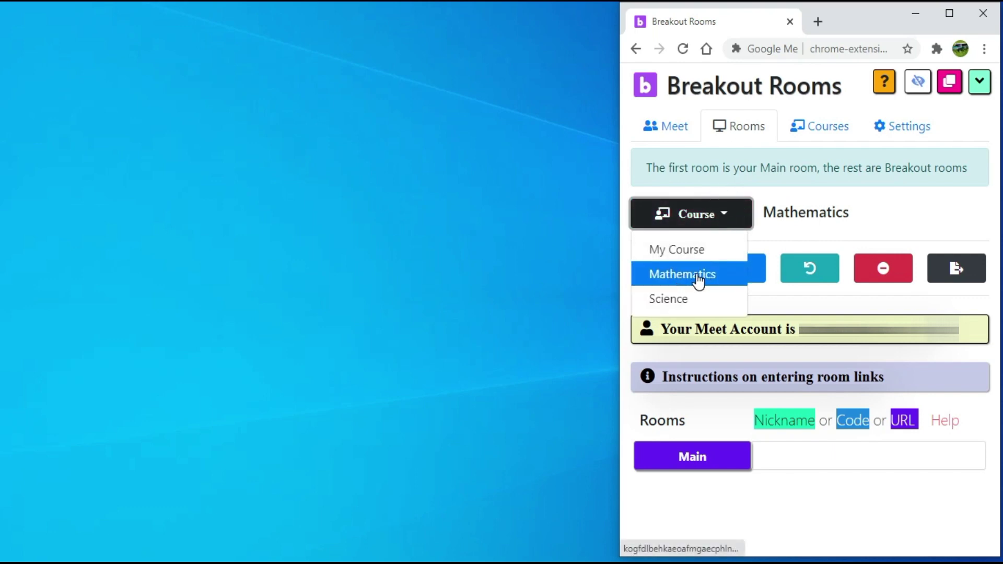
click(664, 301)
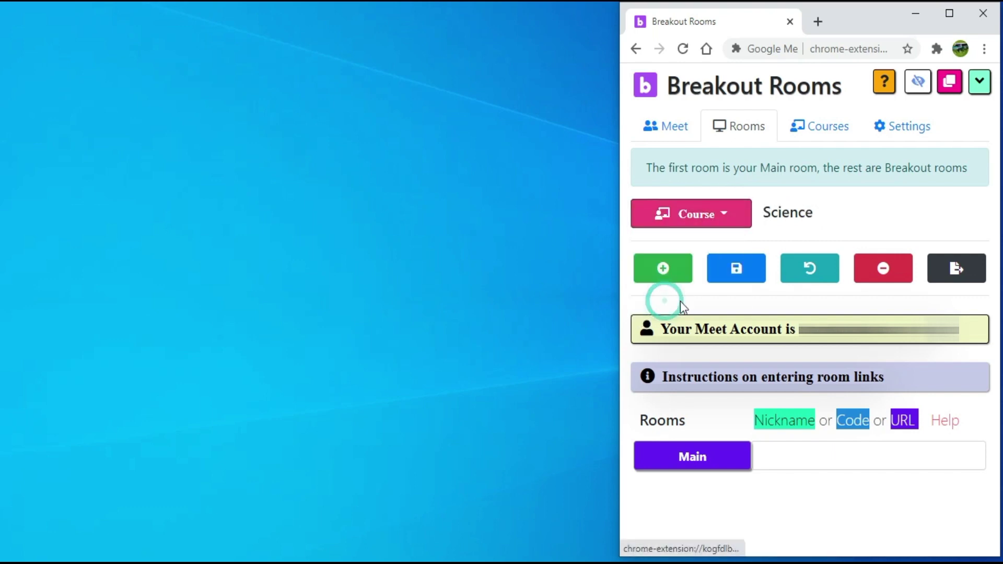
click(741, 221)
click(712, 275)
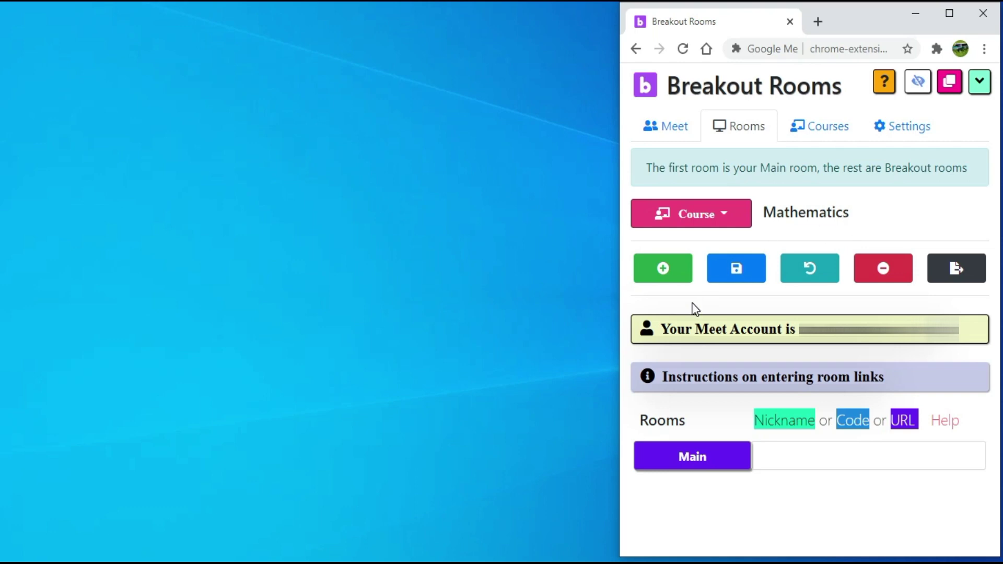
Step: Add a breakout room named Group 1 to the Mathematics course
click(670, 277)
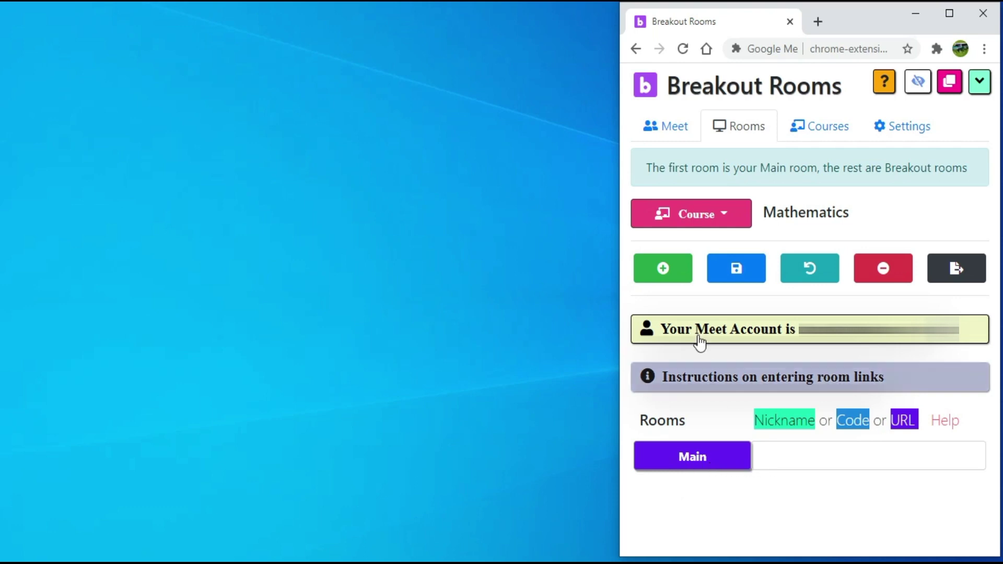
click(673, 279)
click(711, 489)
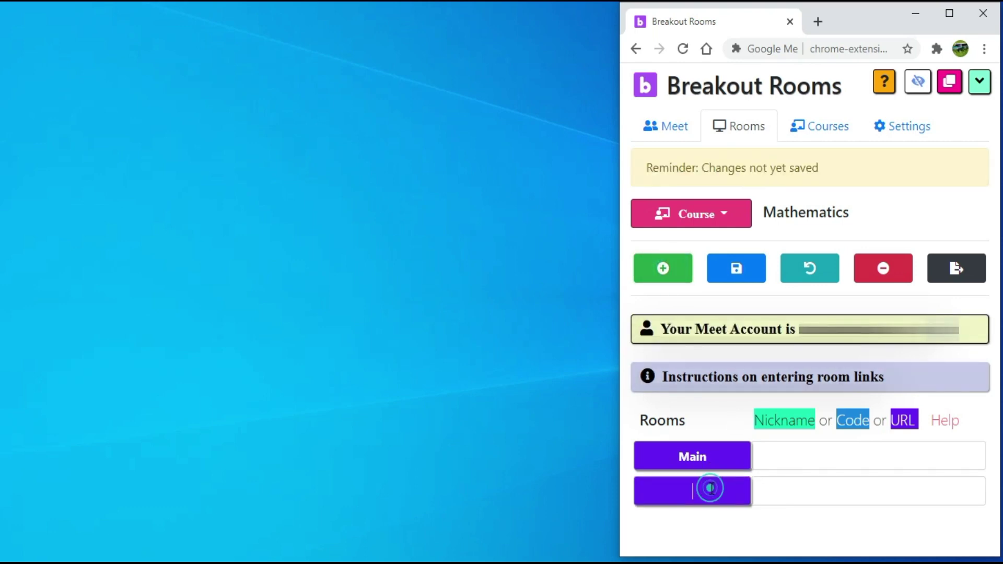
text(Group 1)
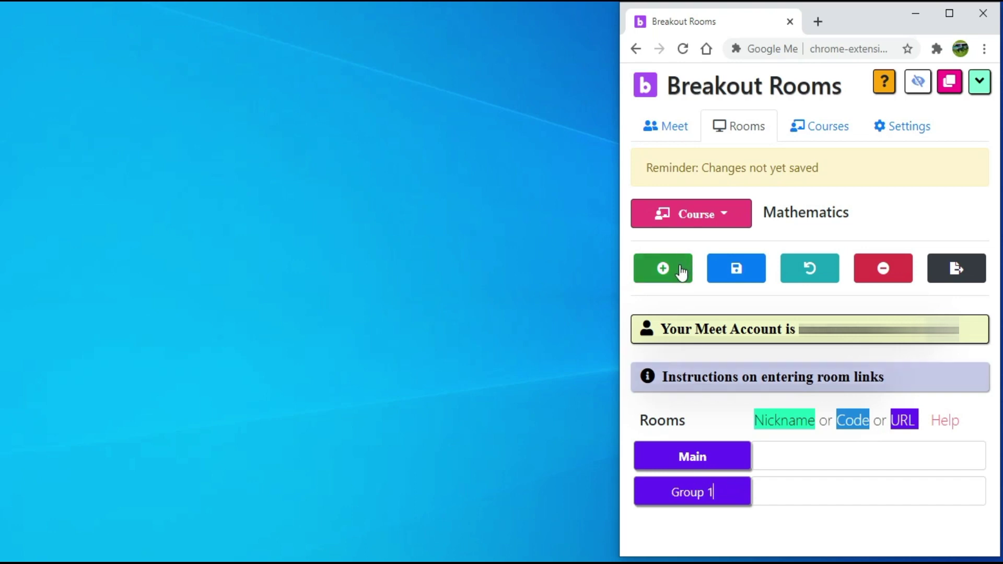
Step: Add a second breakout room named Group 2 below Group 1
click(681, 272)
click(702, 518)
text(G)
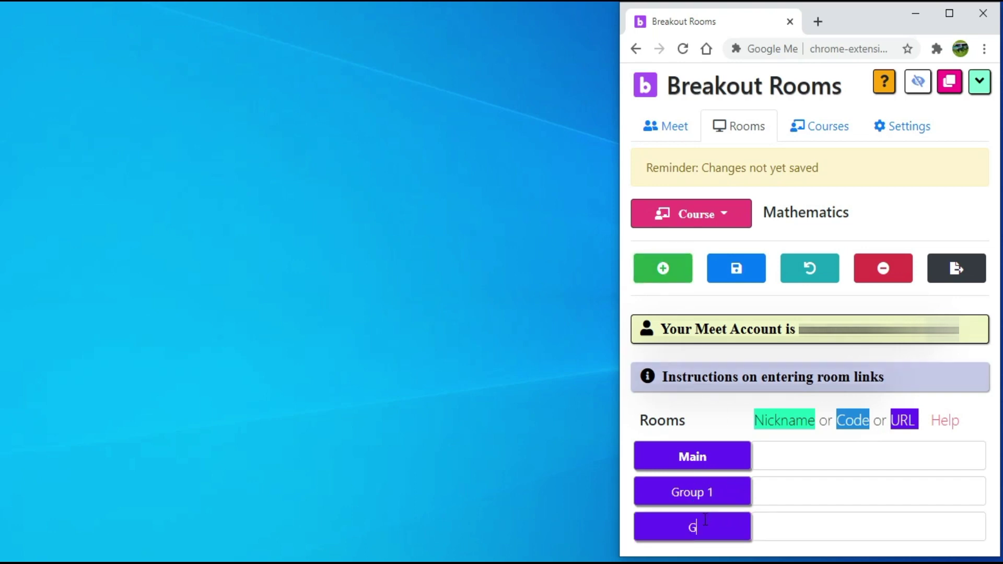
text(roup 1)
key(BackSpace)
text(2)
Step: Add a third breakout room named Group 3 and save the Mathematics rooms
click(662, 271)
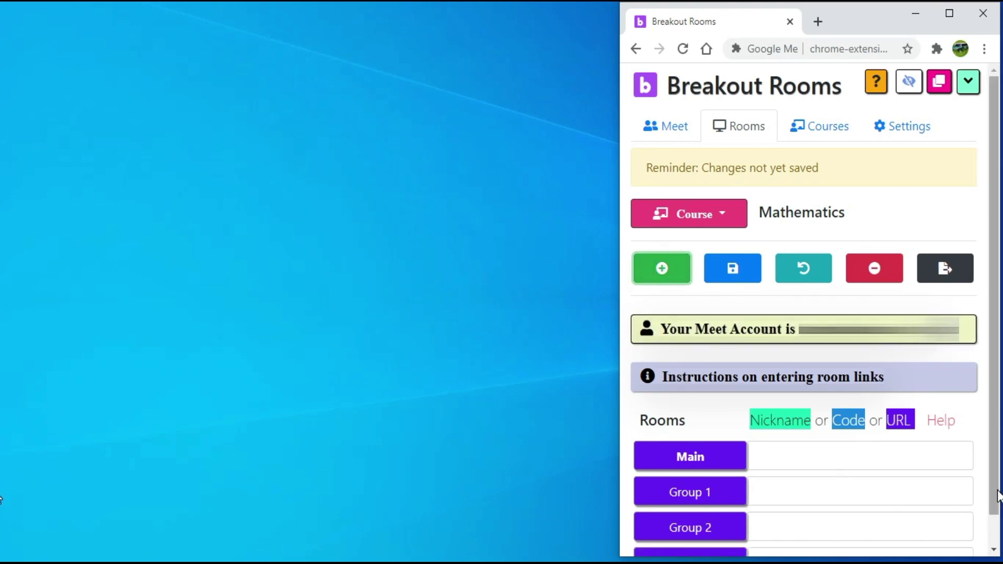
scroll(996, 491, down, 1)
click(701, 533)
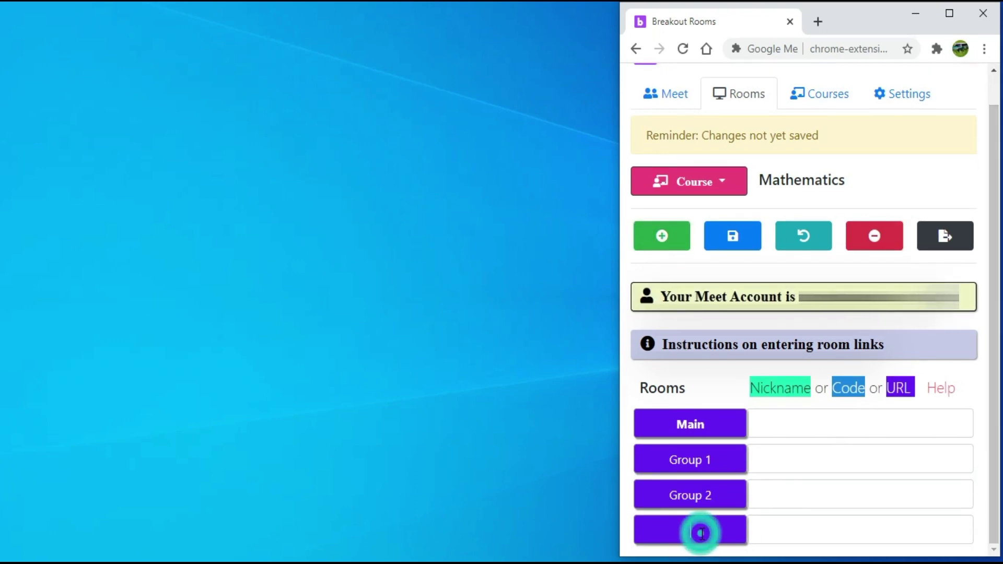
text(Group 3)
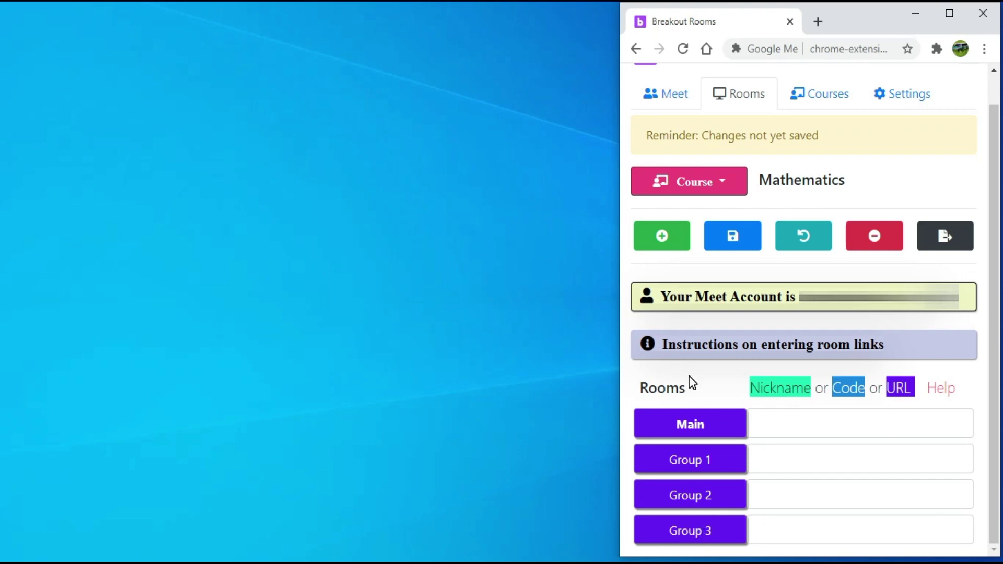
click(730, 253)
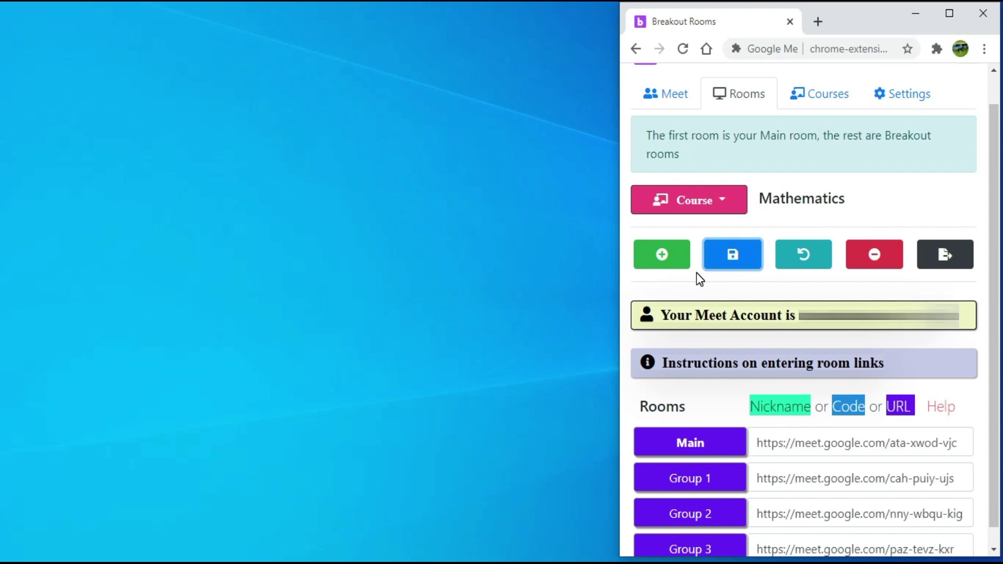
Step: Return to the Meet controls and expand the Start Class options
scroll(980, 436, down, 1)
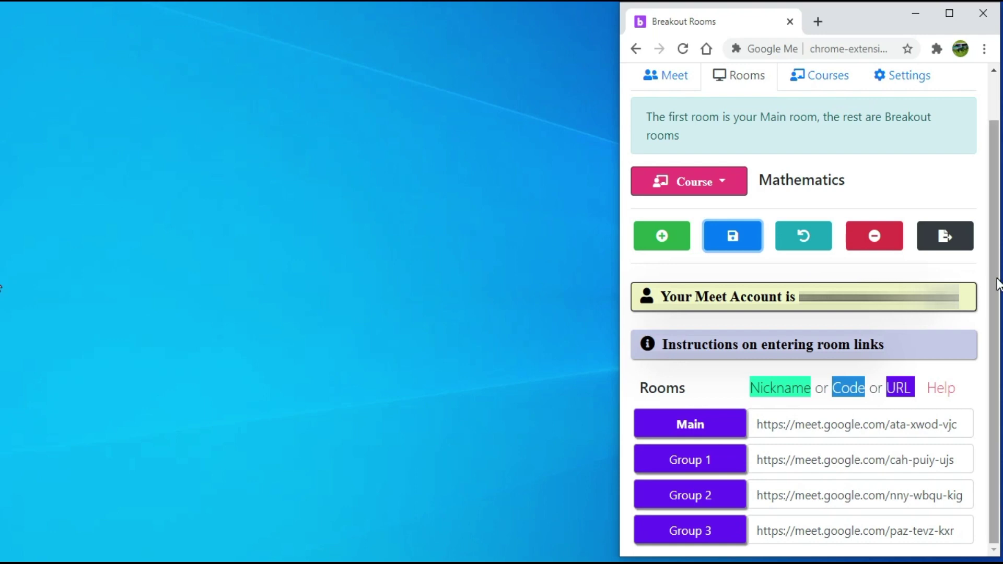
scroll(985, 269, up, 1)
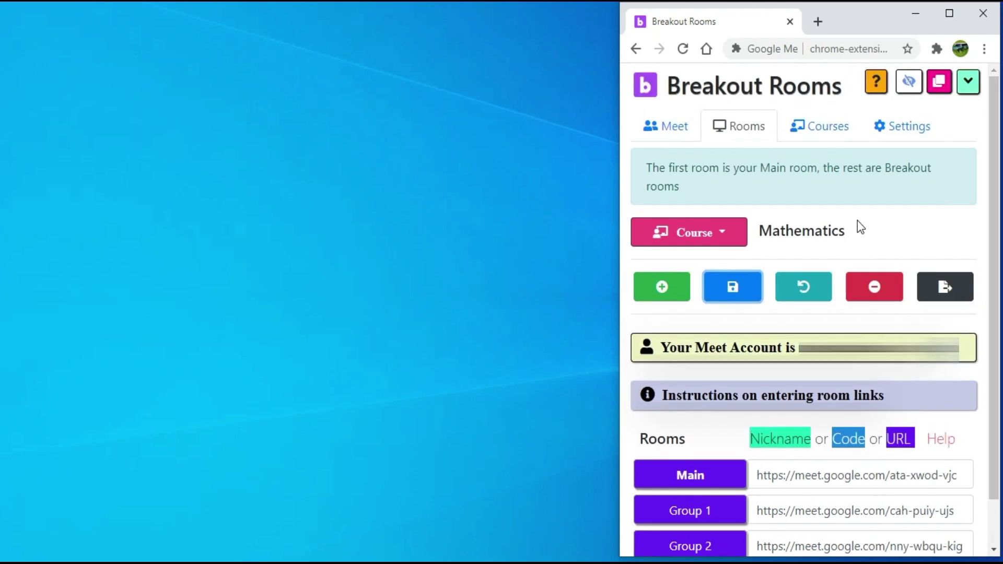
click(675, 129)
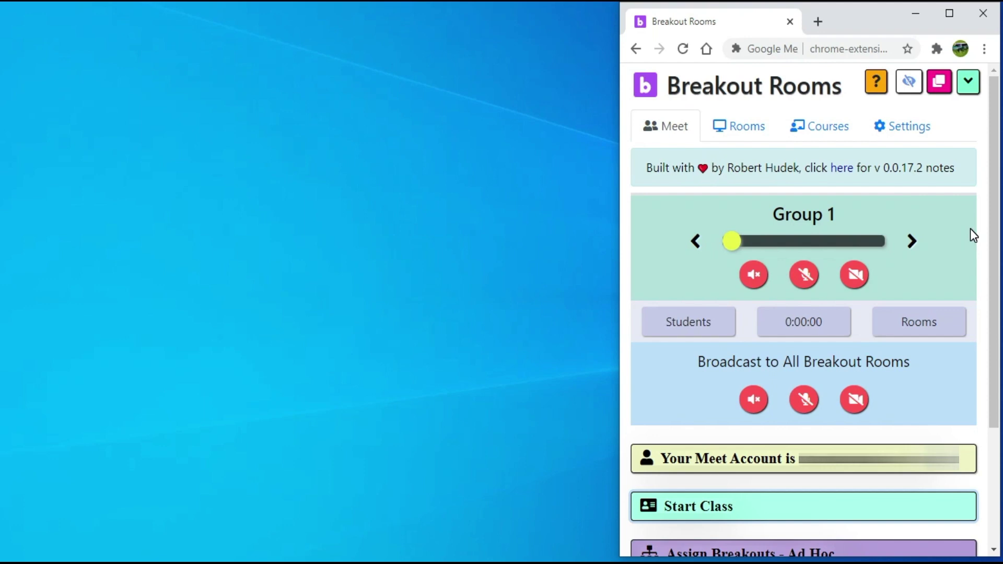
scroll(990, 233, down, 3)
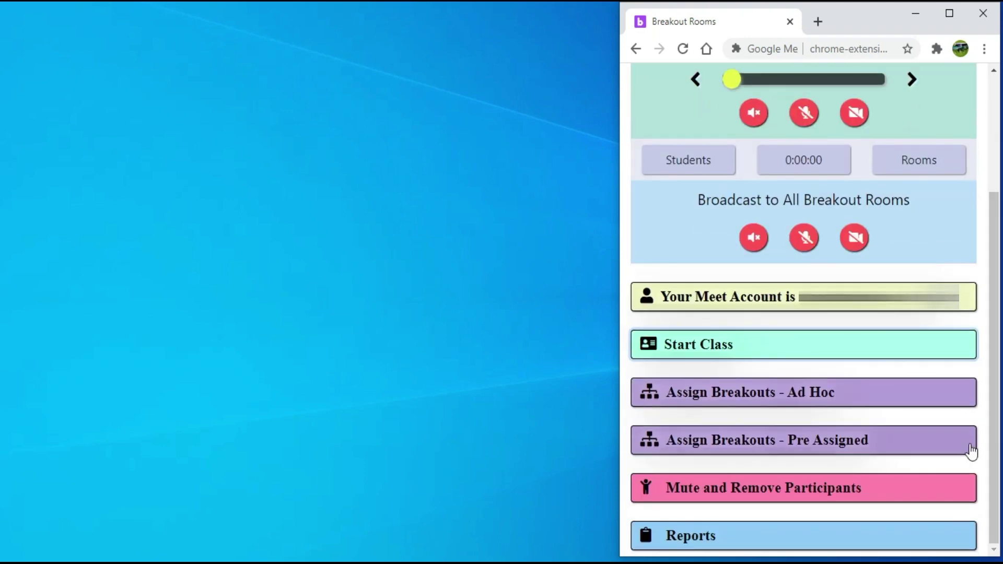
click(652, 354)
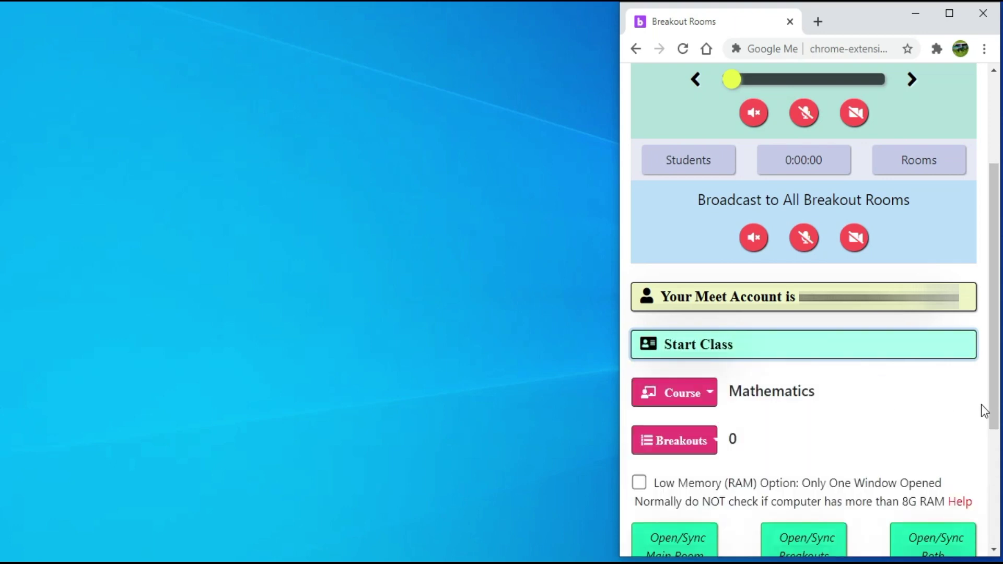
scroll(992, 403, down, 2)
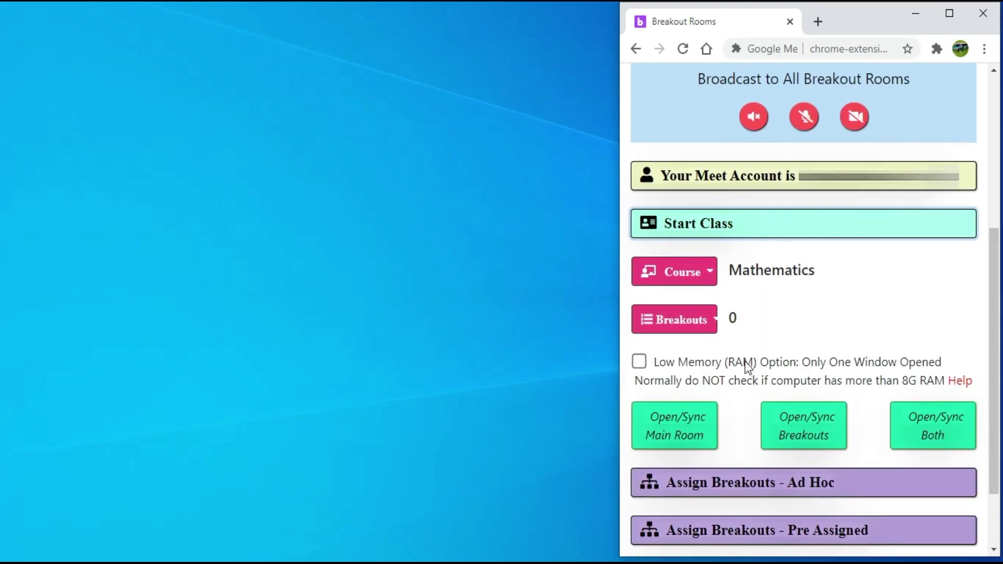
Step: Choose the Mathematics course with 3 breakouts for the class and open both the main room and the breakout rooms
click(711, 272)
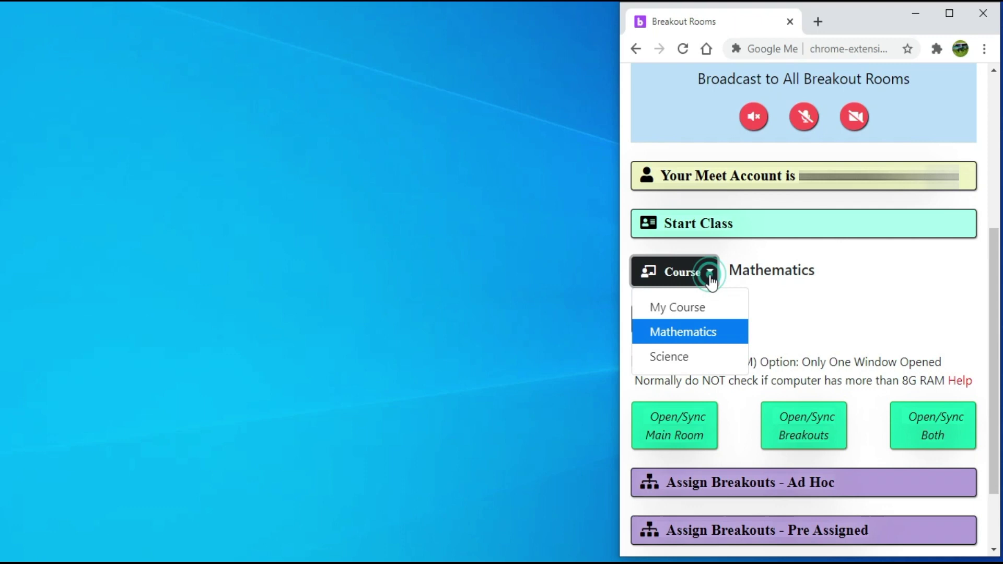
click(702, 339)
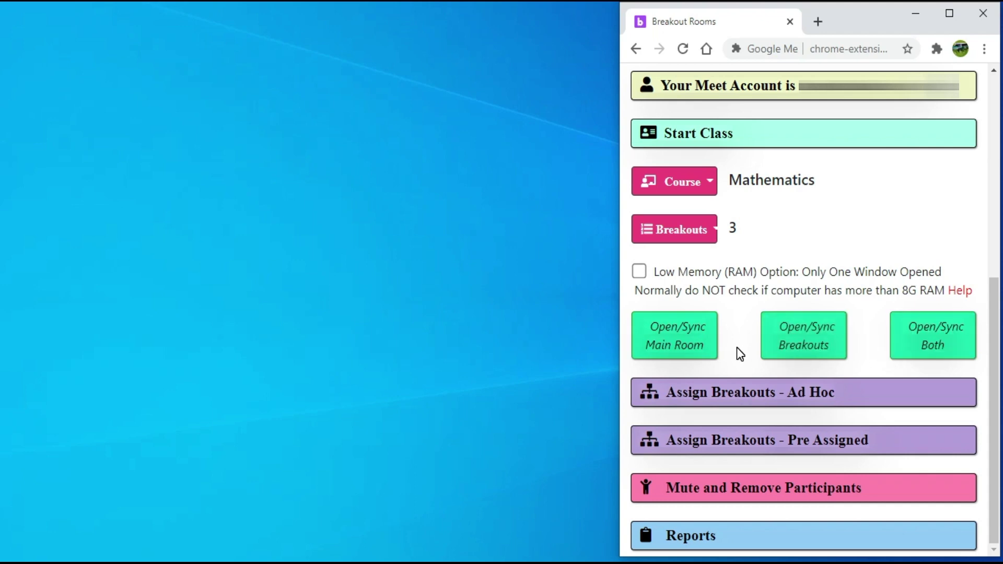
click(709, 356)
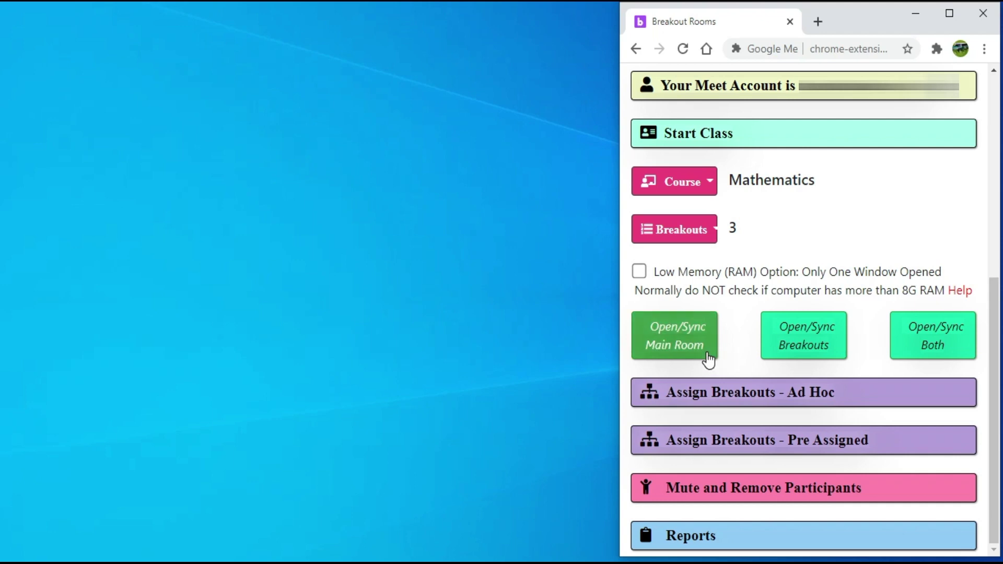
click(900, 351)
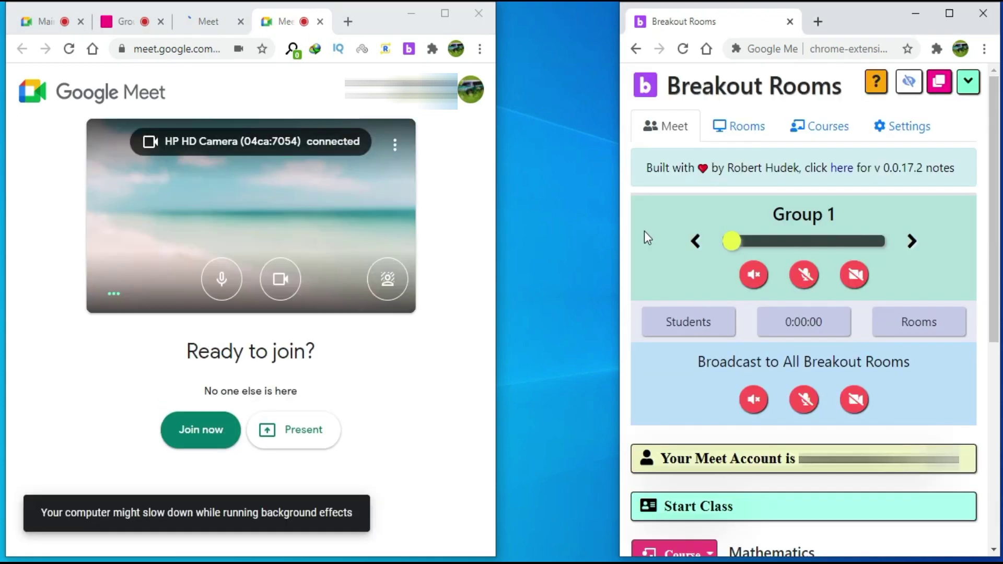
Step: Turn off the camera and microphone on the join pages of the last two breakout rooms and the main room
click(282, 285)
click(235, 281)
click(209, 21)
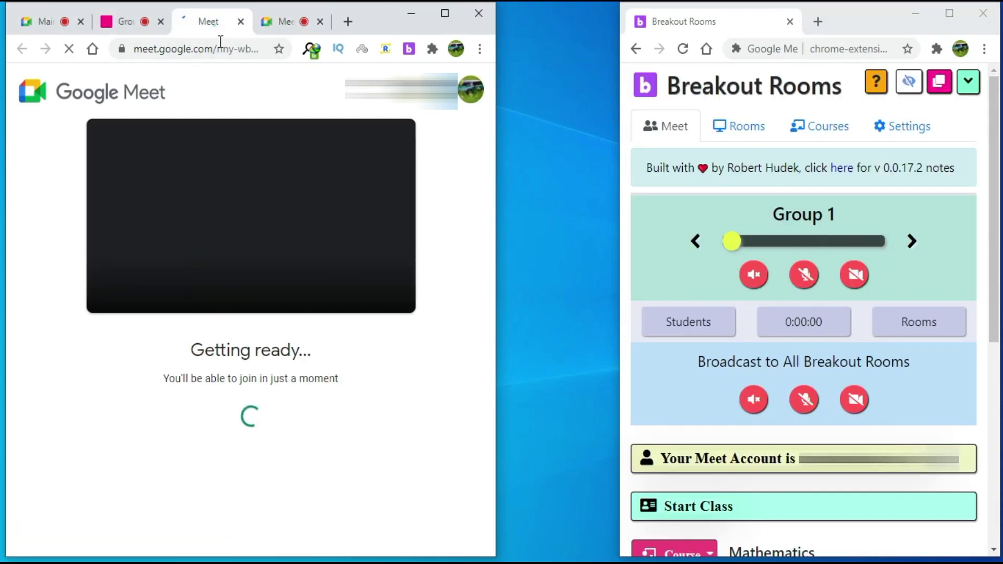
click(224, 287)
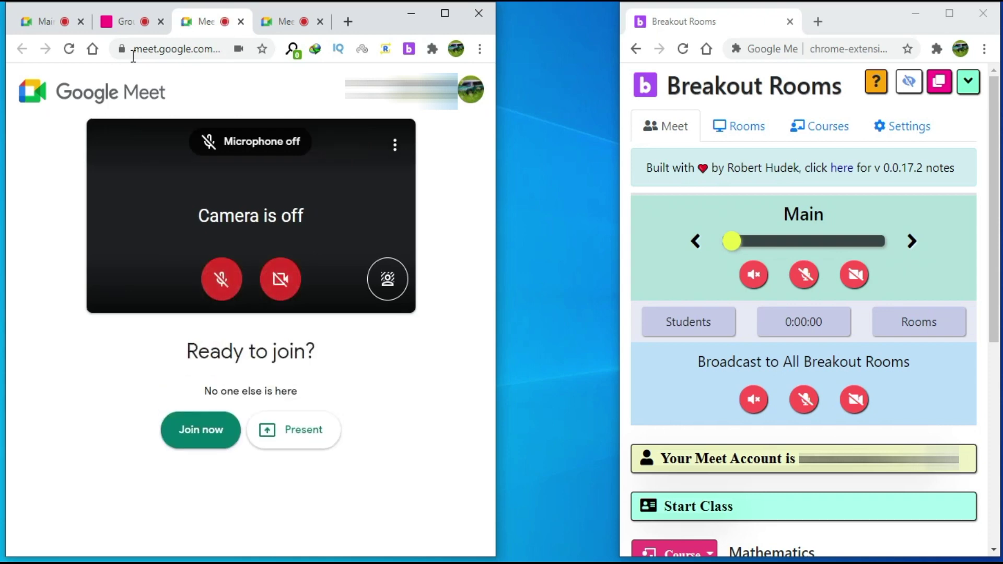
click(126, 22)
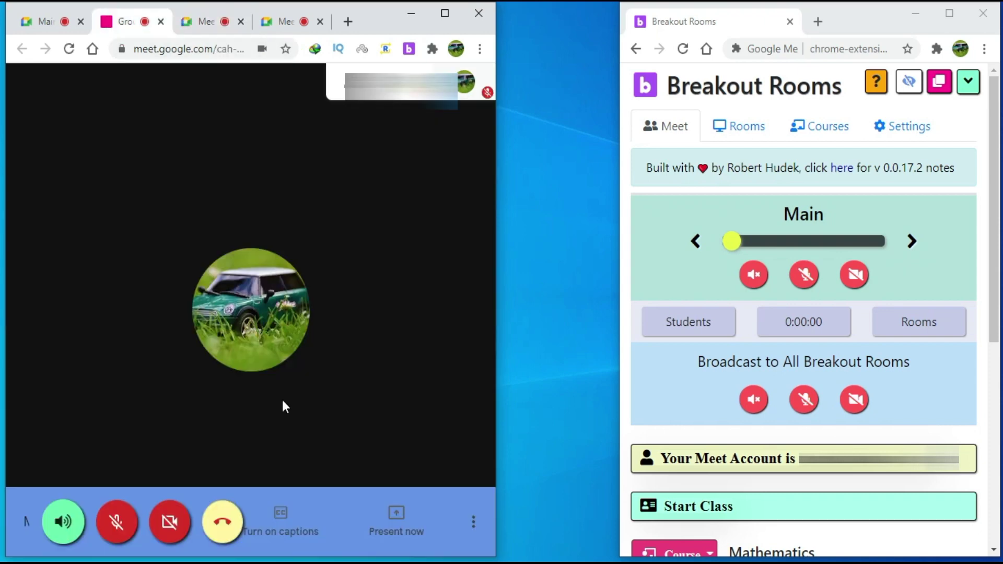
click(40, 22)
click(272, 283)
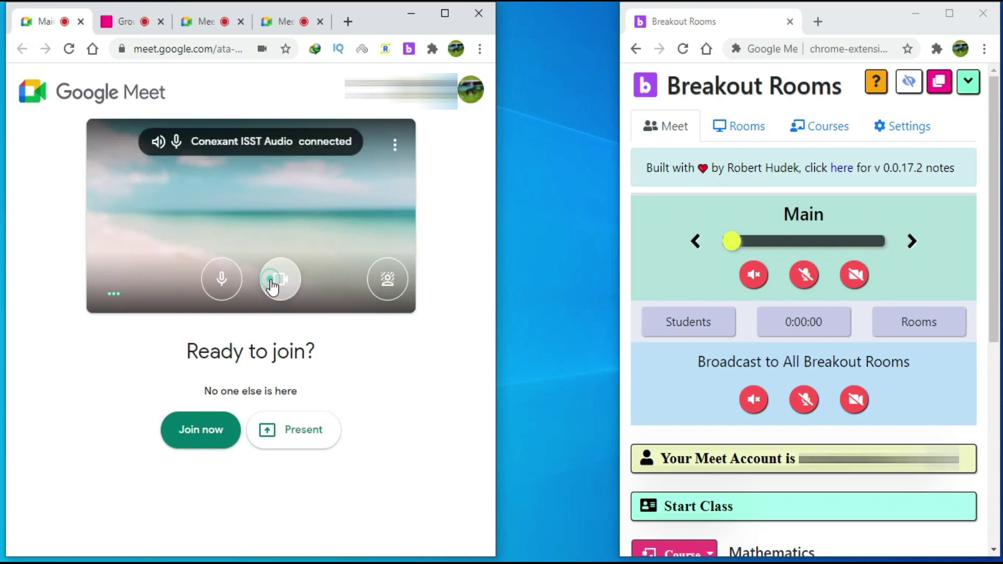
click(223, 284)
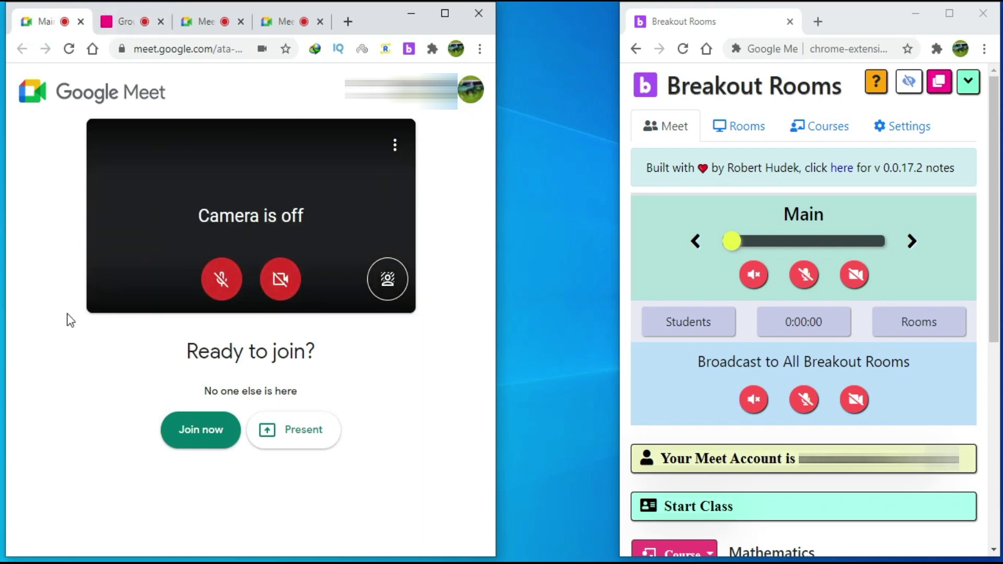
Step: Join the main room and the two breakout rooms that are still waiting on their join pages
click(180, 426)
click(134, 23)
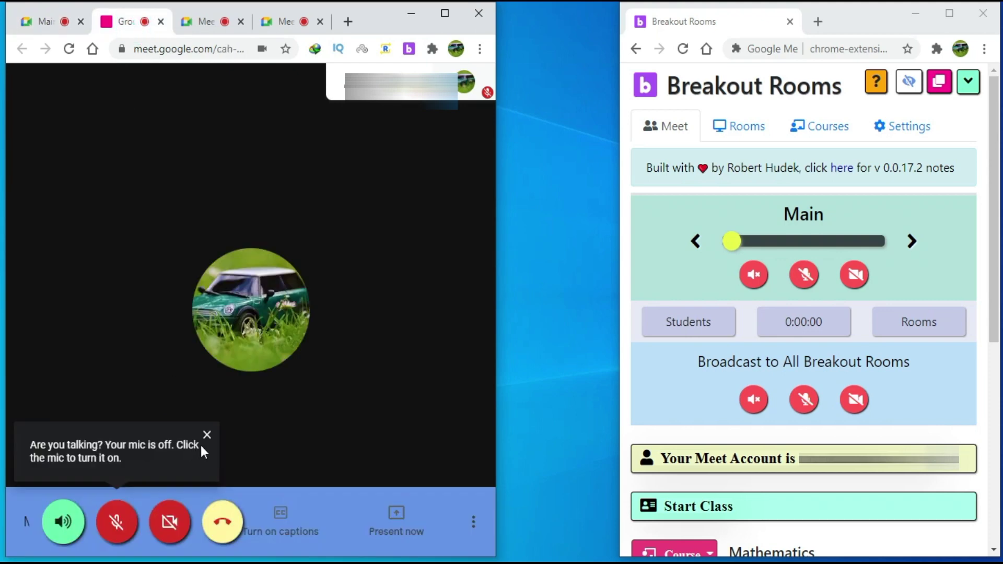
click(201, 26)
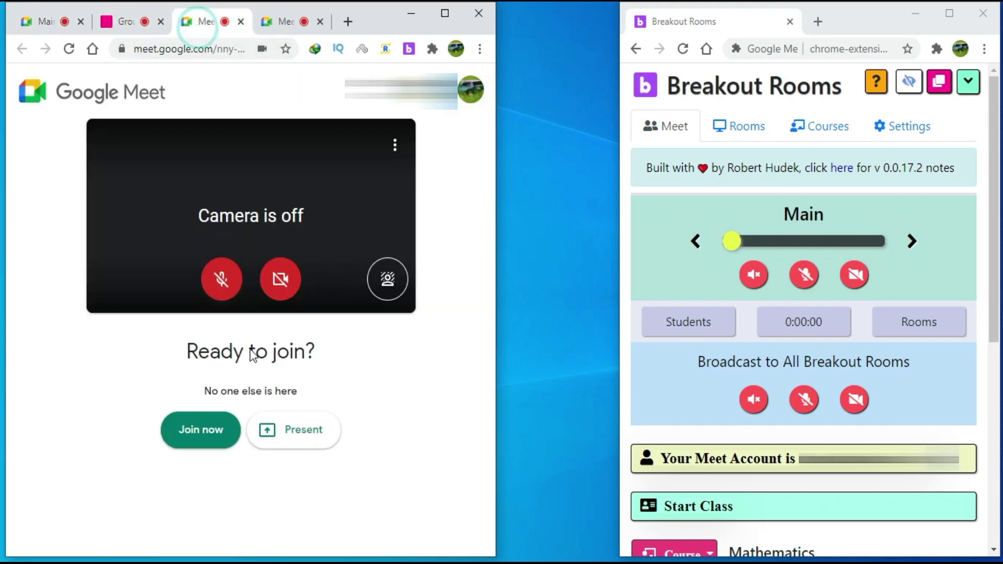
click(215, 434)
click(275, 21)
click(220, 438)
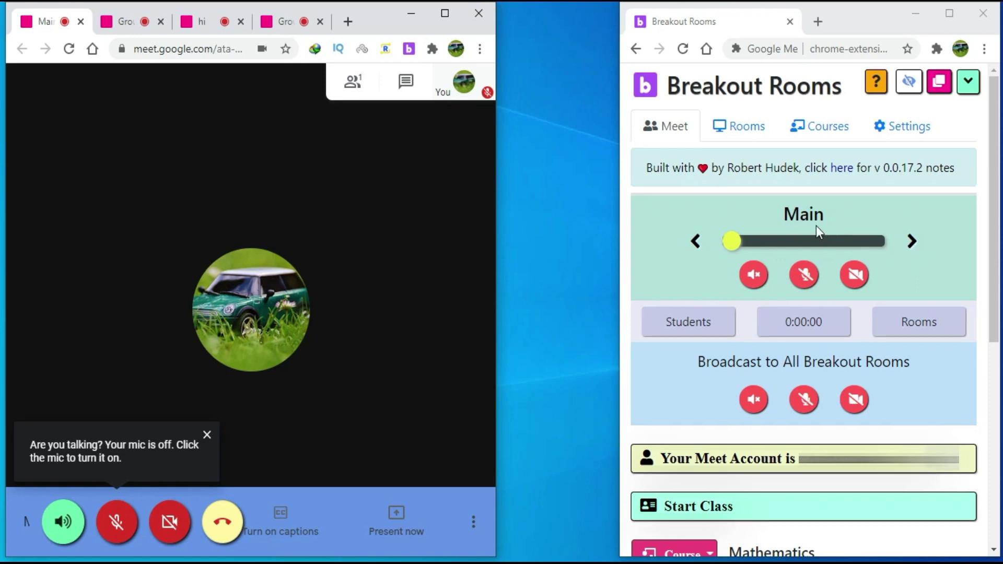
Step: Cycle forward through the main room and the breakout rooms using the extension's room controls
click(910, 240)
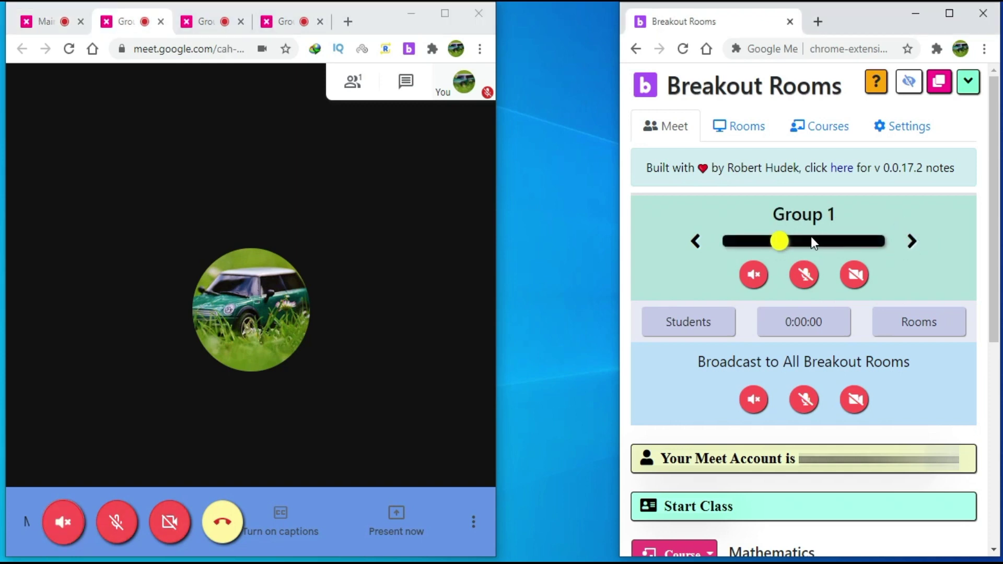
click(911, 241)
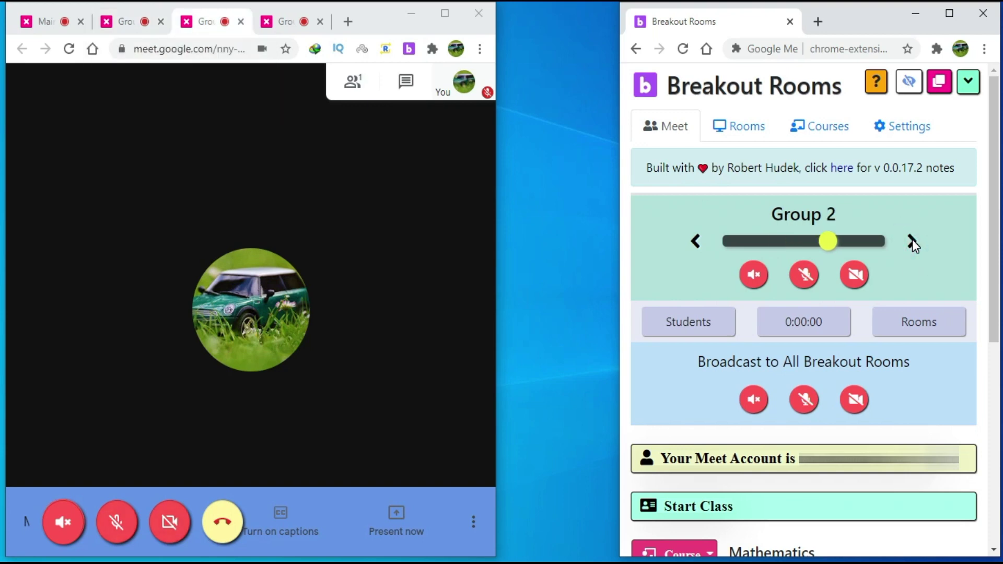
click(913, 240)
click(910, 240)
Step: Switch the microphone on and off in Group 1, and the speaker on and off in Group 2
click(810, 277)
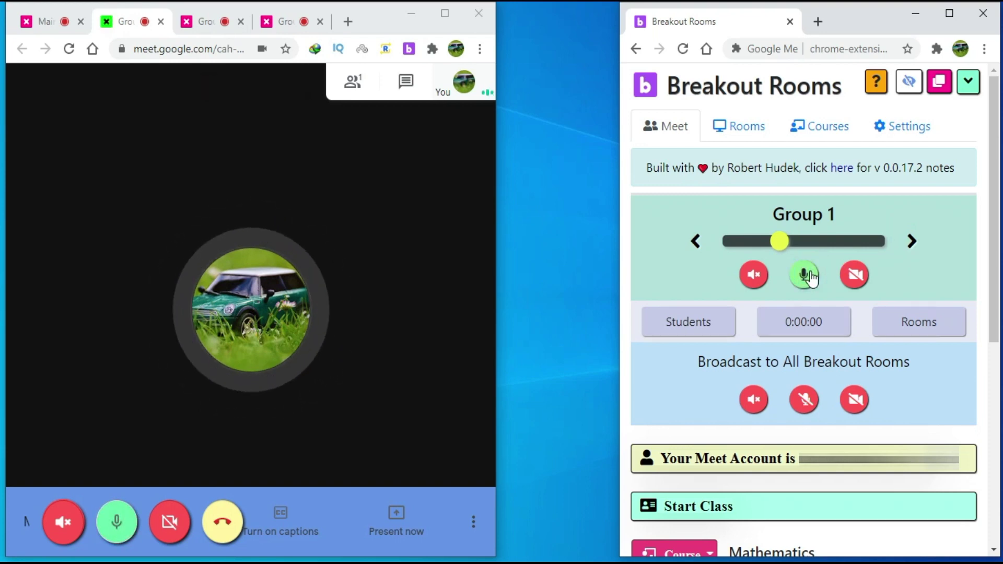
click(807, 276)
click(912, 241)
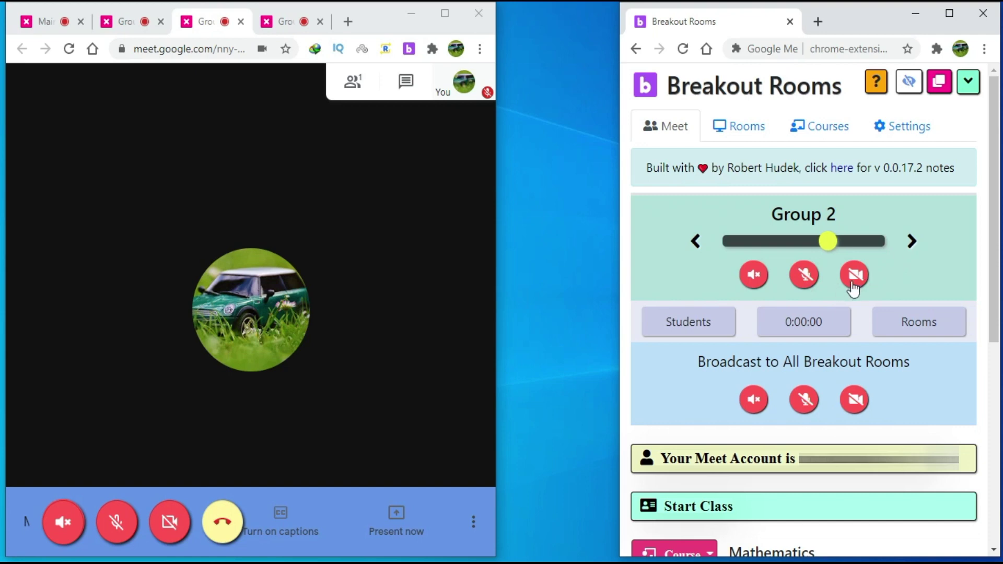
click(753, 277)
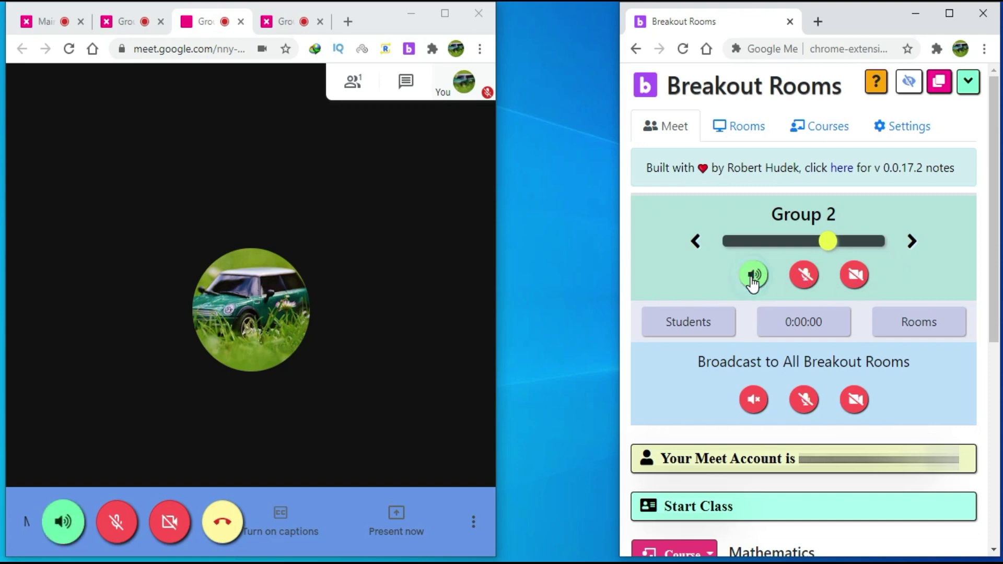
click(754, 276)
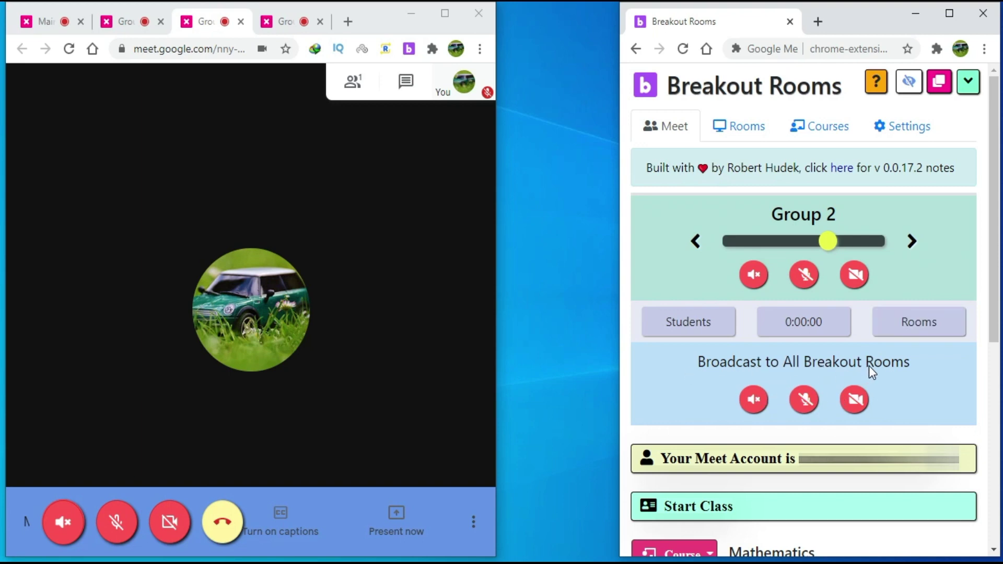
Step: Broadcast the microphone to all breakout rooms, check it in Group 1 and Group 3, and stop the broadcast
click(815, 396)
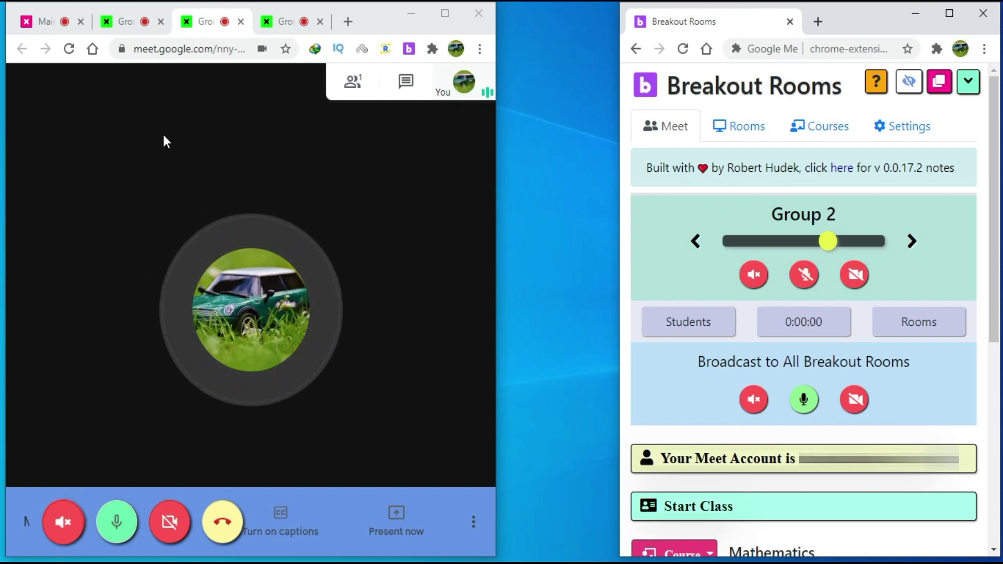
click(114, 22)
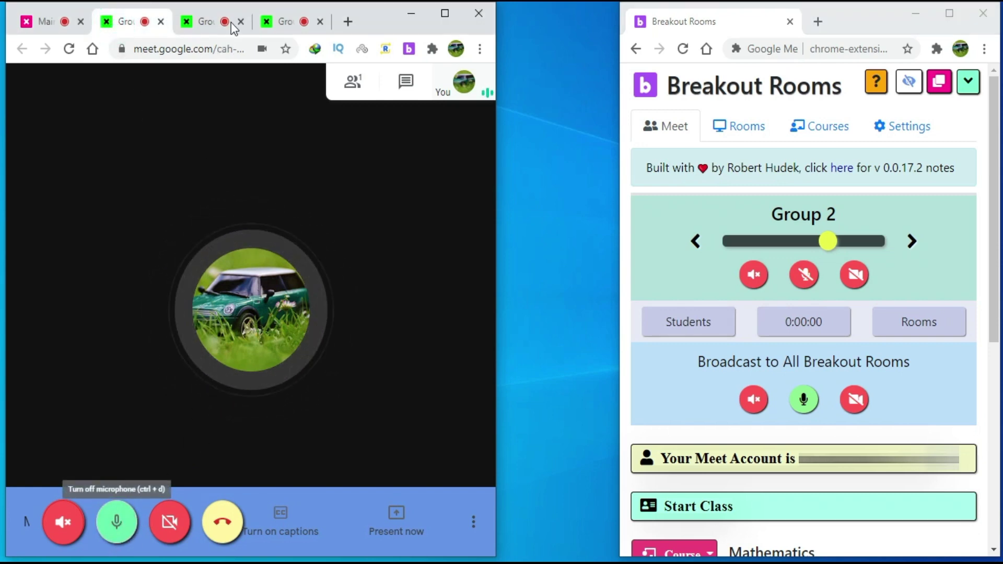
click(279, 21)
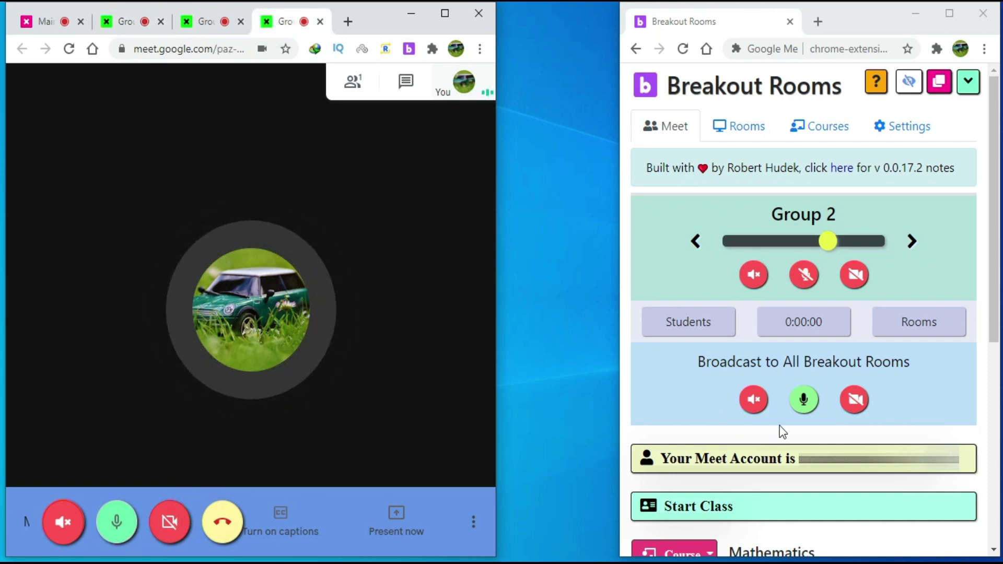
click(805, 411)
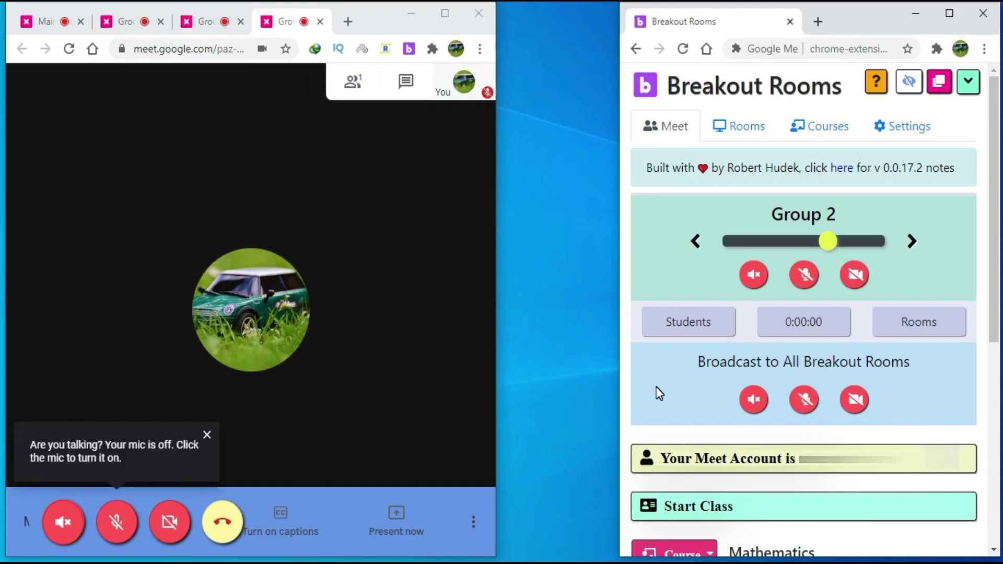
click(205, 437)
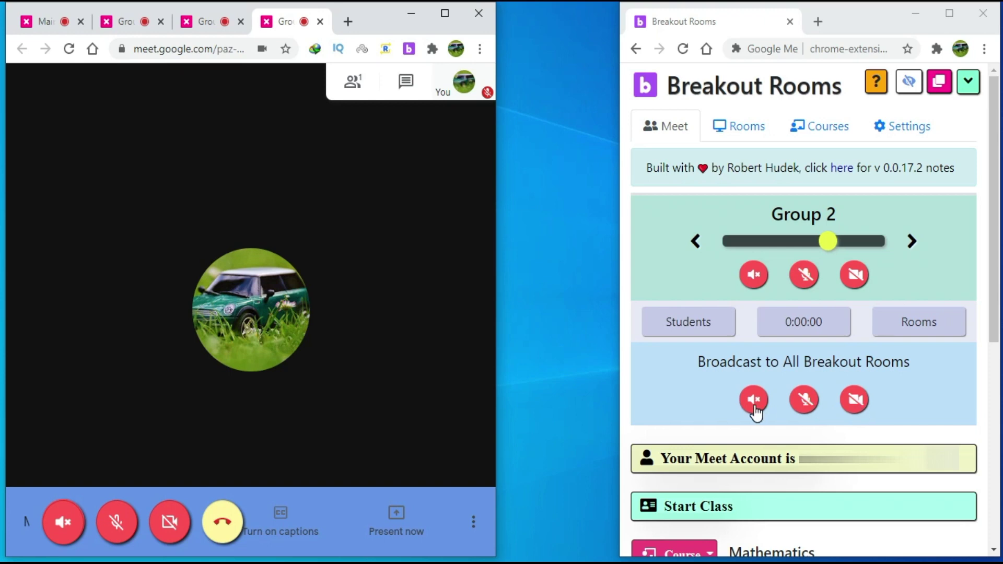
Step: Expand Assign Breakouts - Ad Hoc and read its instructions down to the students and breakout assignments lists
click(985, 305)
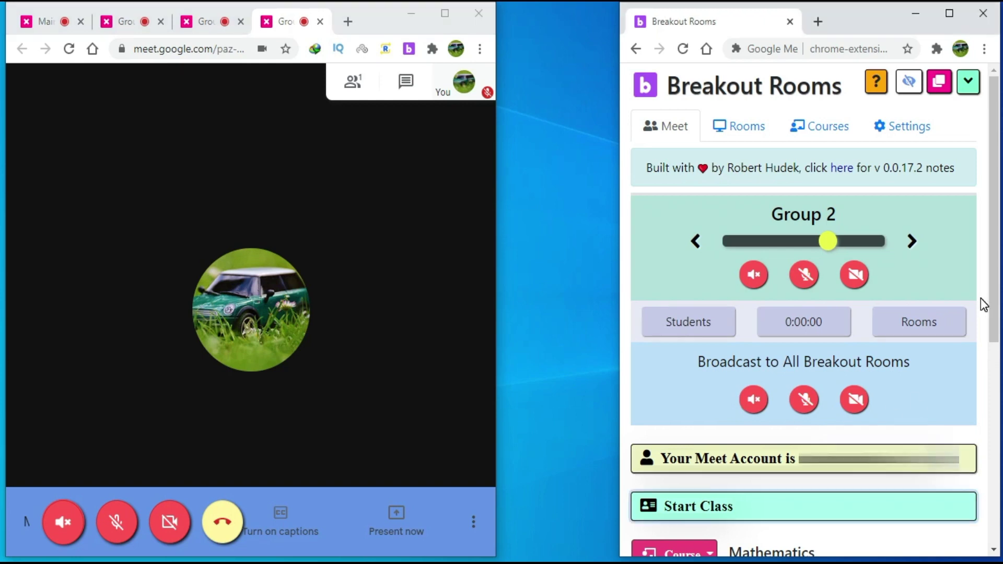
scroll(984, 305, down, 7)
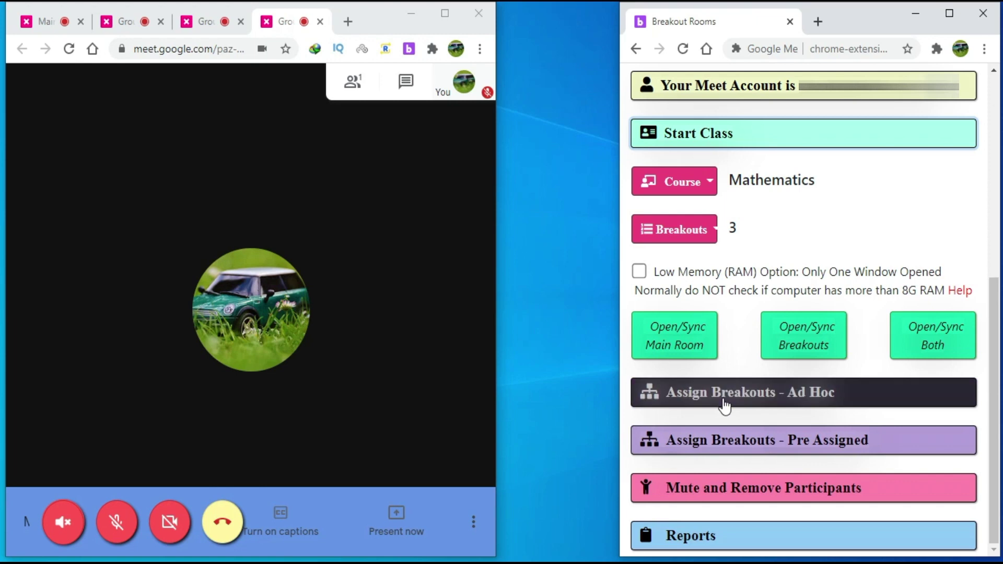
click(763, 407)
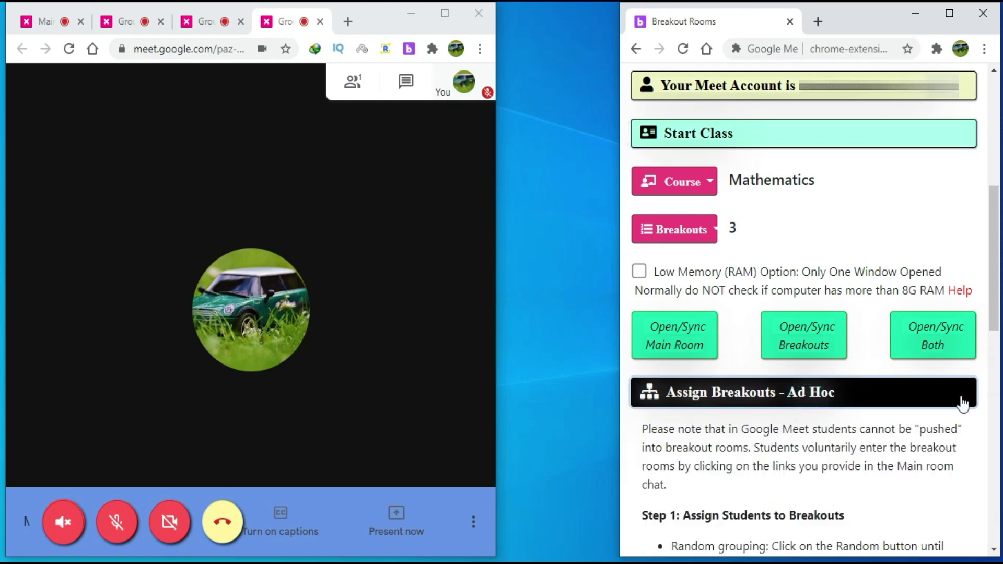
scroll(984, 368, down, 5)
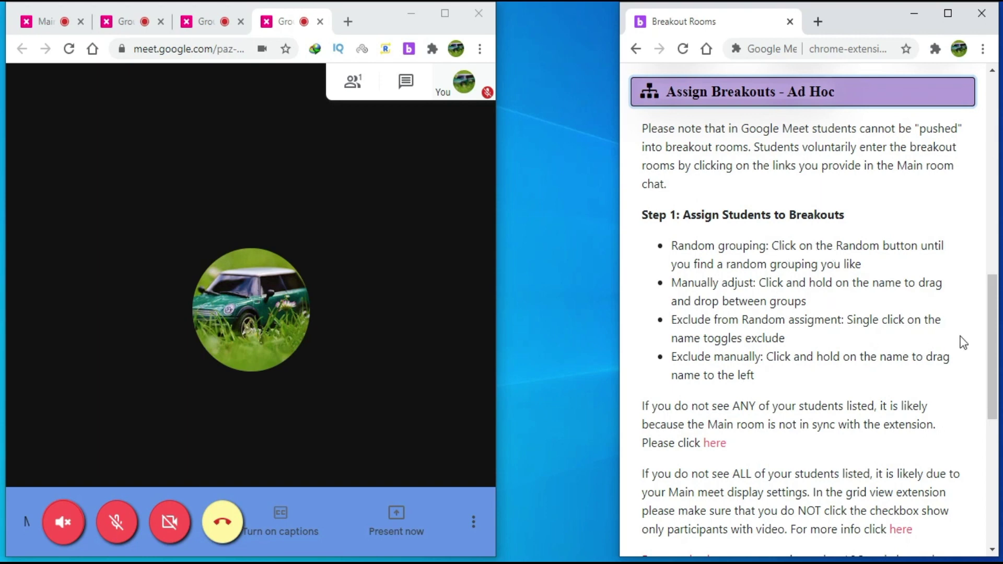
drag(987, 333, 983, 456)
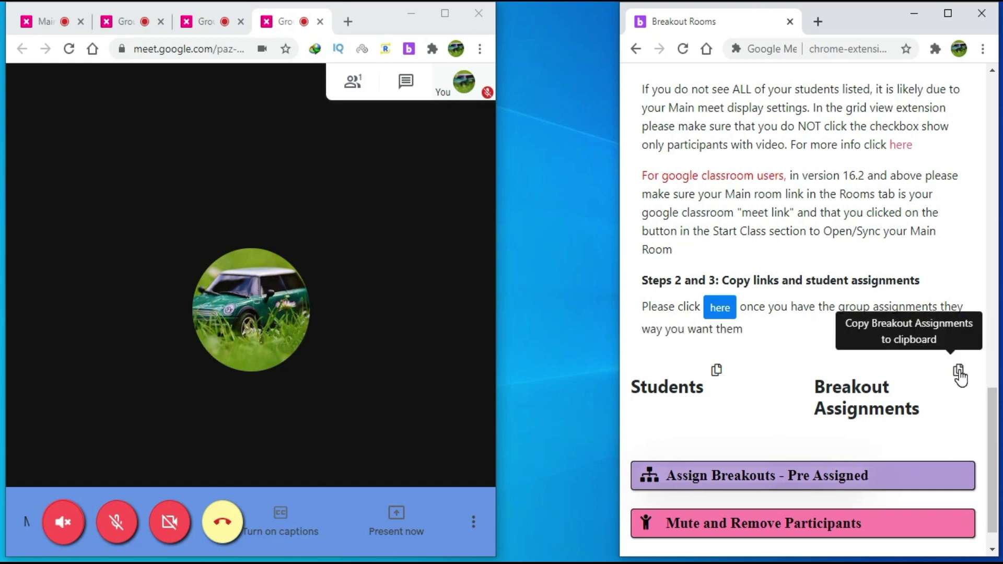
drag(1001, 405, 999, 405)
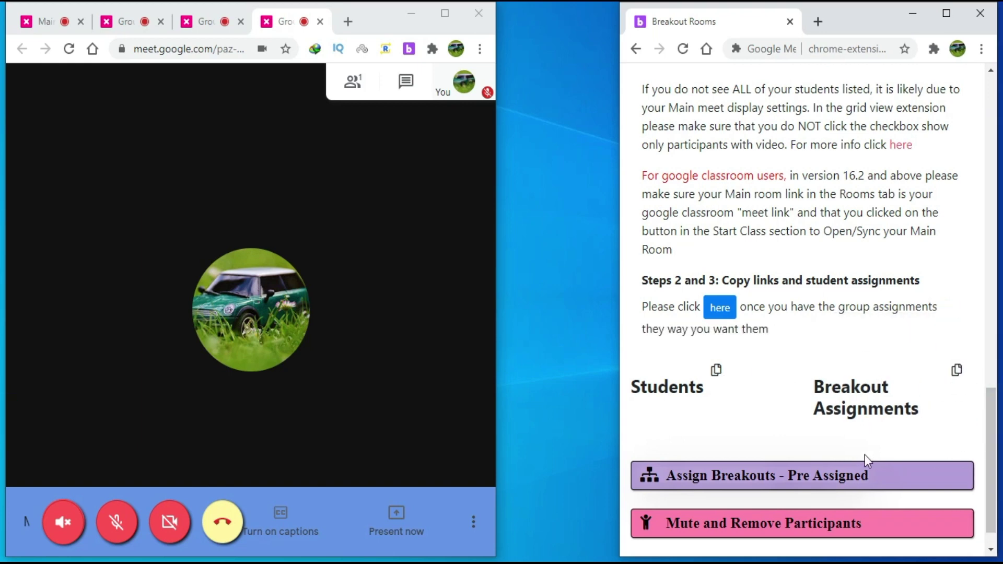
Step: Expand Assign Breakouts - Pre Assigned and read its instructions down to the listed breakout room links
click(855, 474)
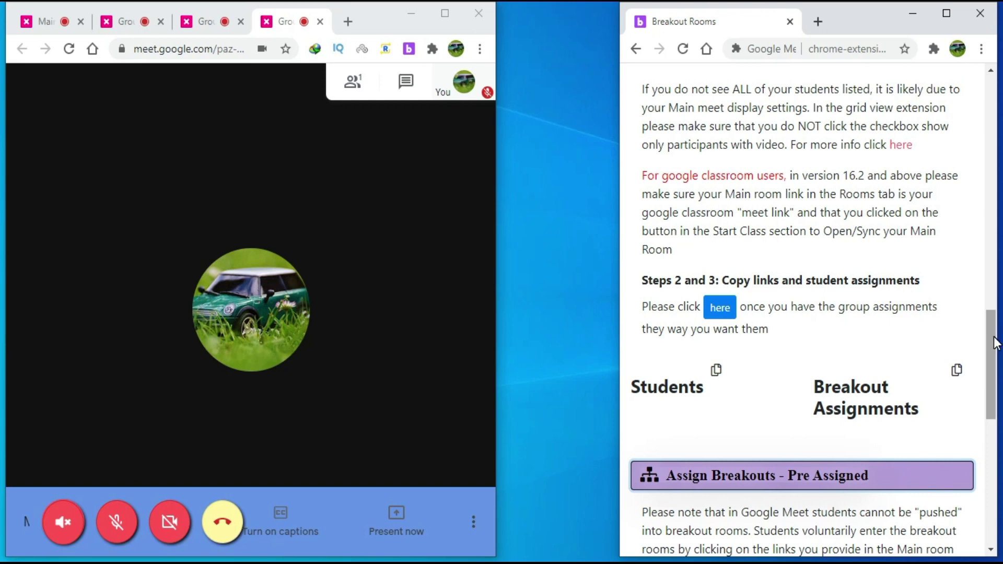
drag(996, 343, 998, 421)
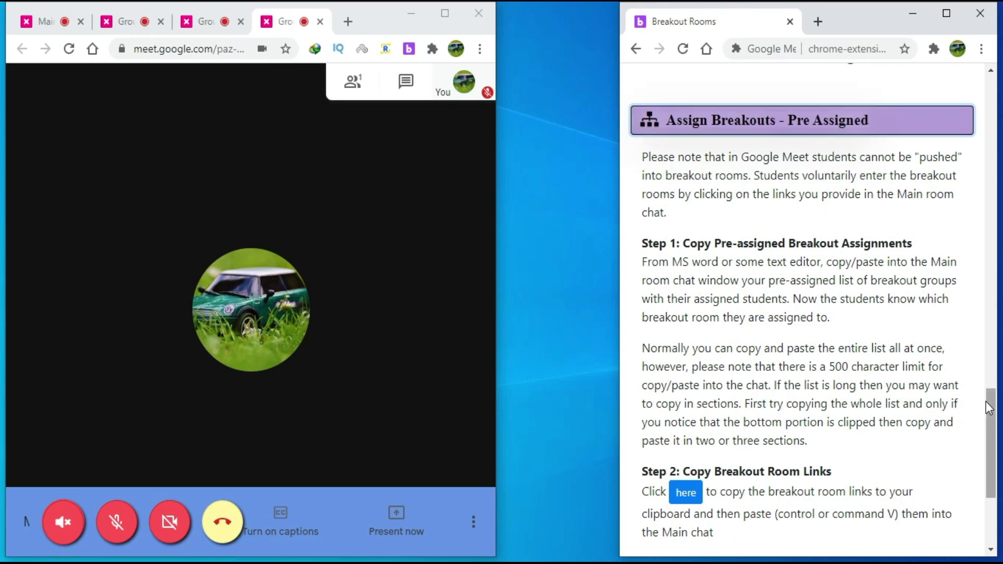
drag(987, 405, 990, 452)
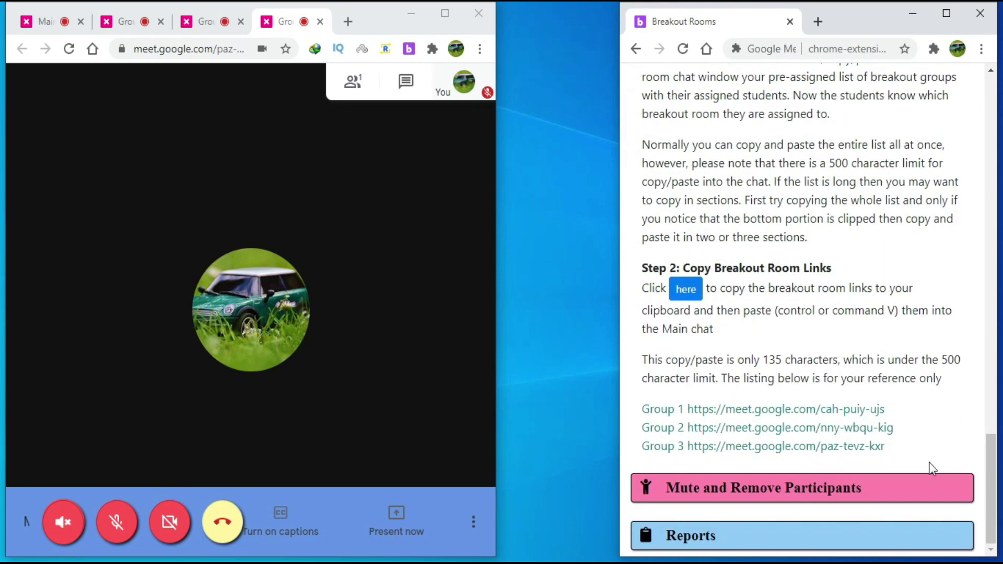
Step: Expand the Mute and Remove Participants and Reports sections and review the options each one offers
click(785, 505)
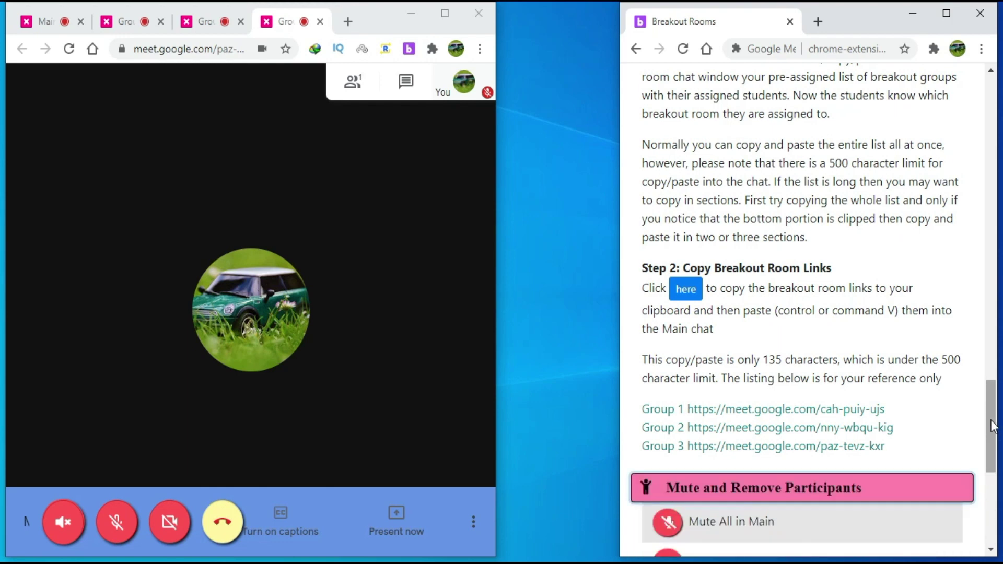
scroll(993, 426, down, 7)
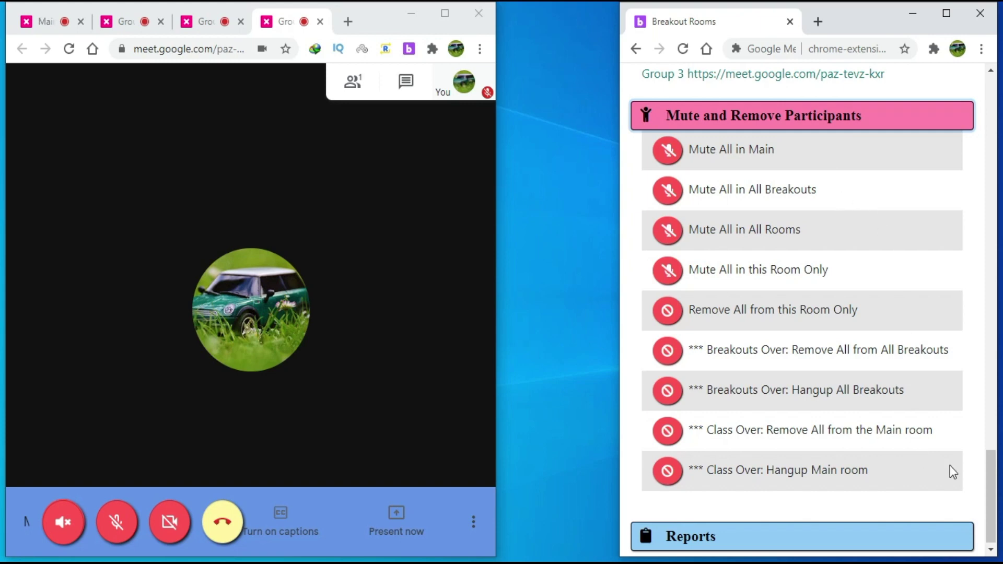
drag(995, 470, 995, 493)
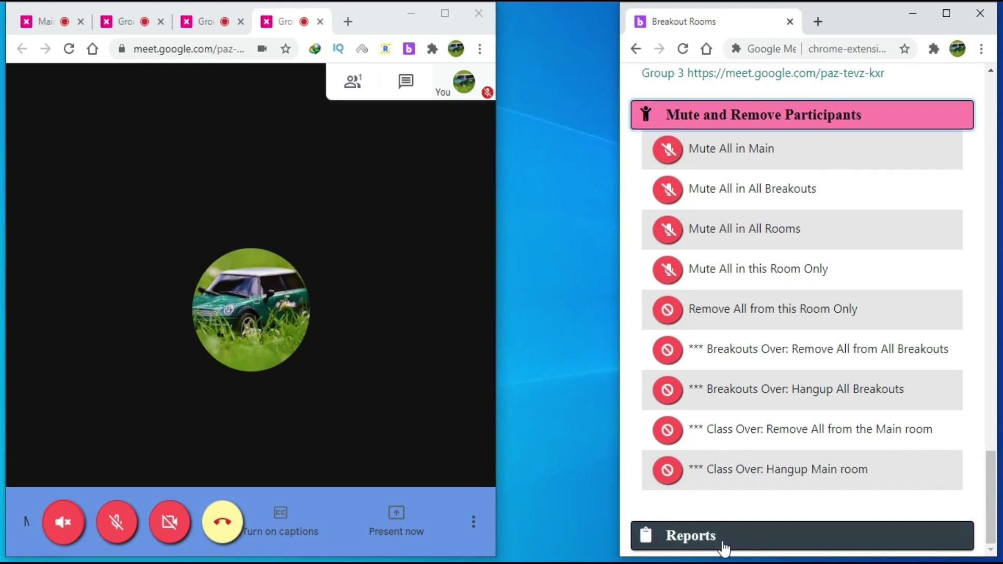
click(885, 535)
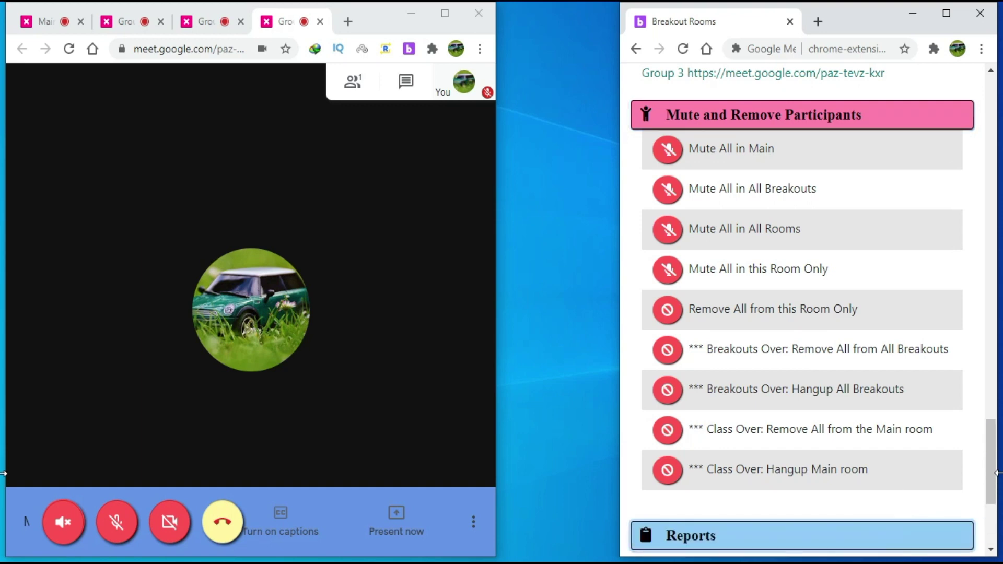
drag(990, 452, 985, 525)
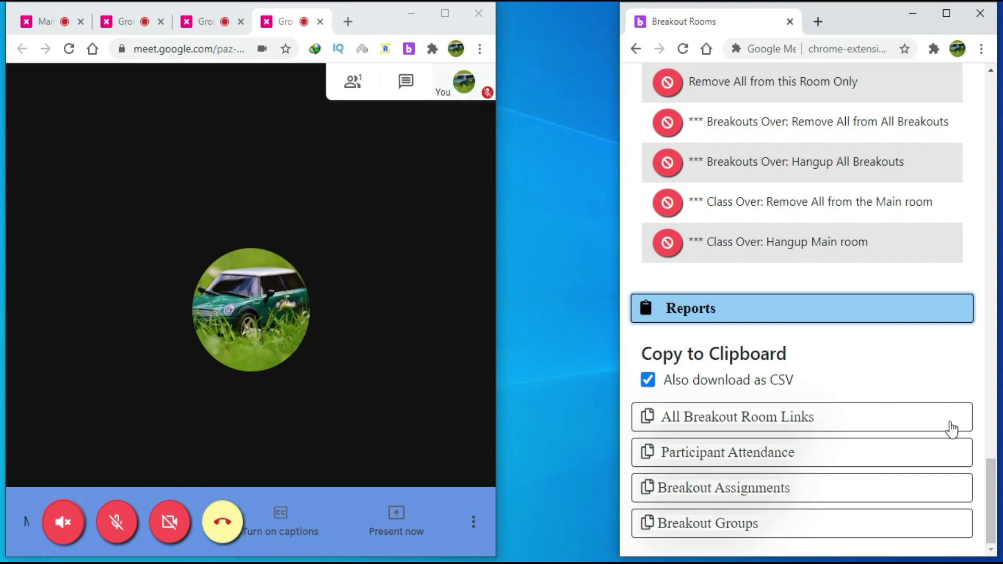
Step: Open the extension's settings and view the maximum tab choices for the breakout rooms display without changing the limit
drag(992, 489, 991, 104)
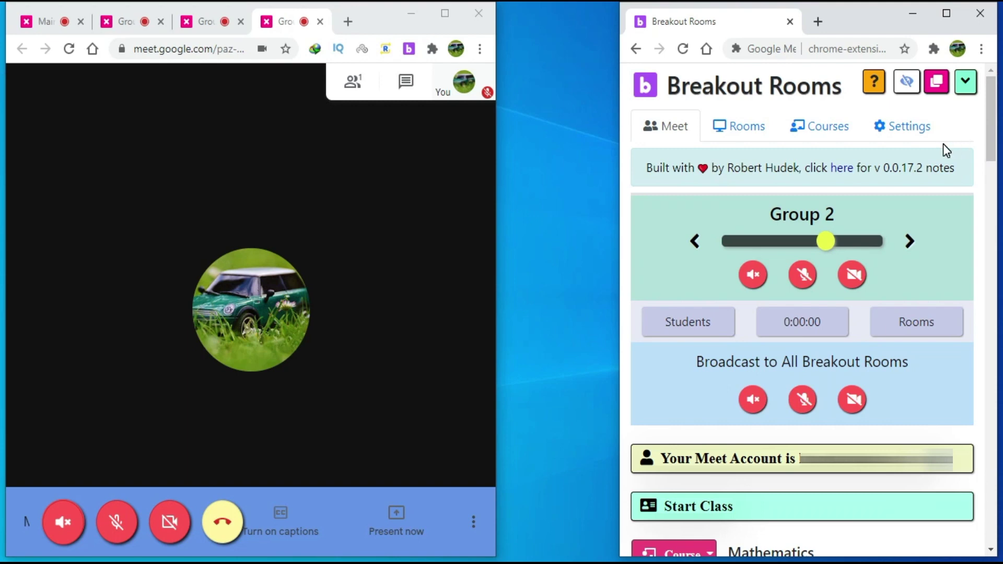
click(904, 130)
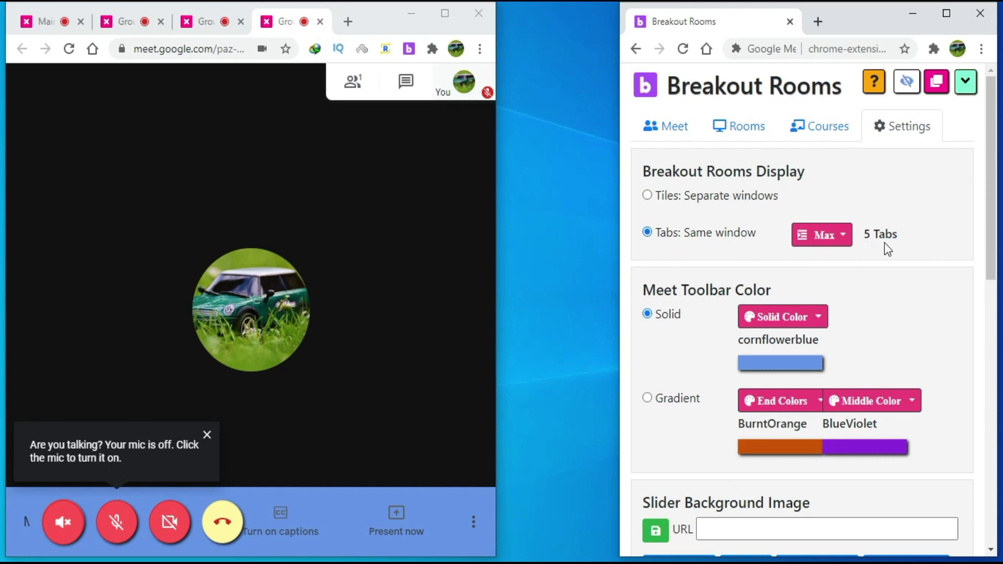
click(855, 241)
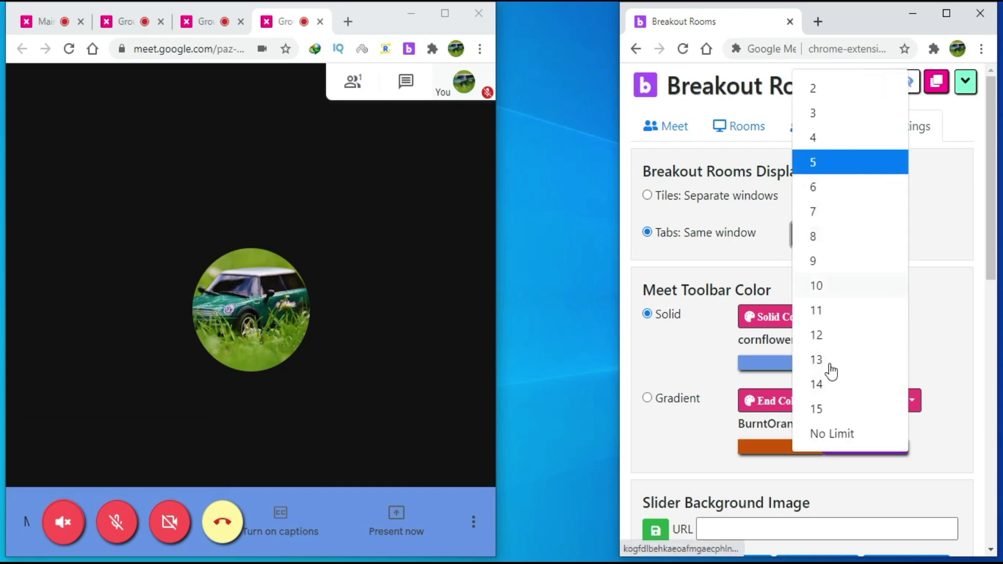
click(944, 242)
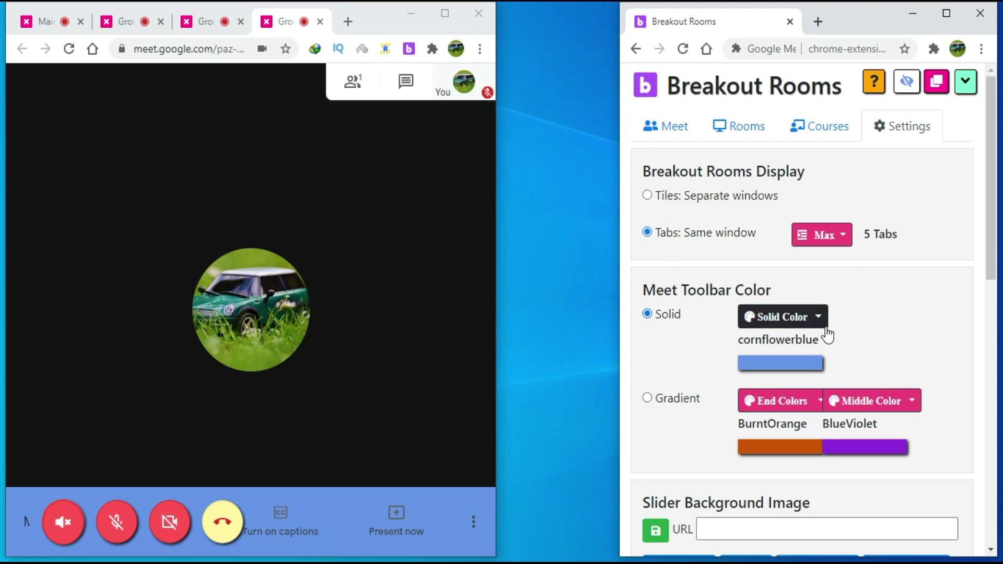
Step: Review the toolbar color, slider and broadcast background image, outside participant and automatic joining settings
drag(989, 253, 993, 349)
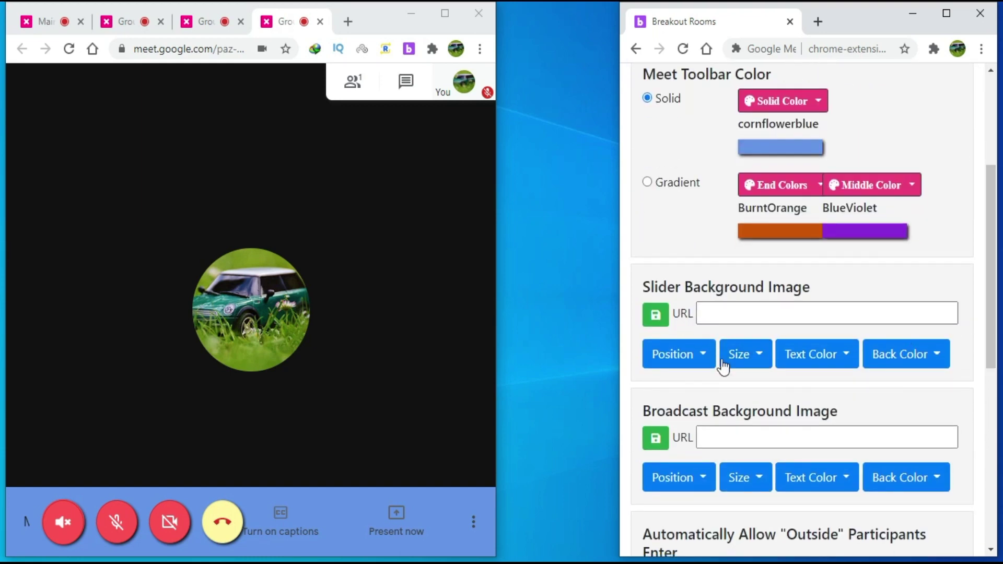
scroll(985, 360, down, 3)
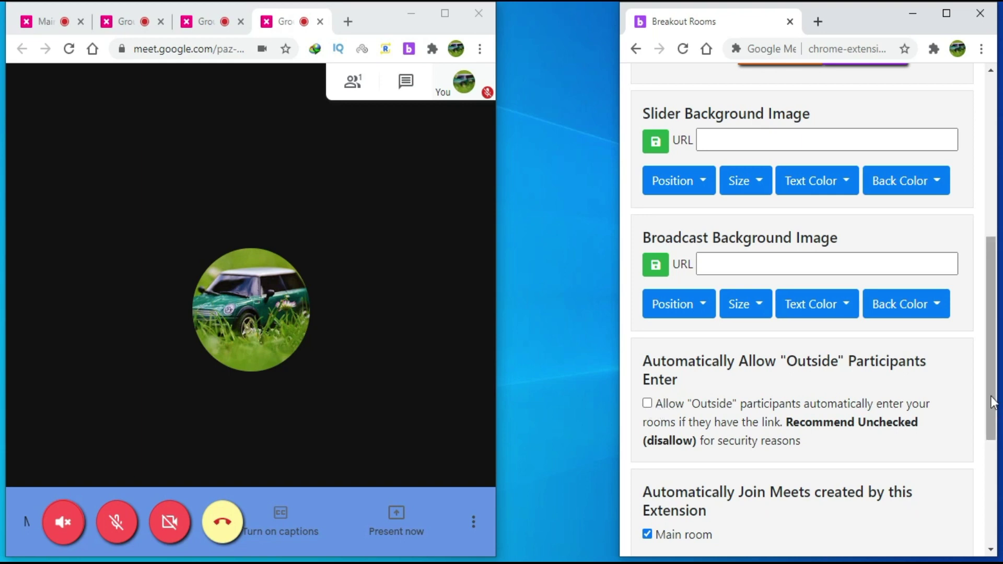
drag(992, 403, 992, 447)
scroll(758, 320, down, 3)
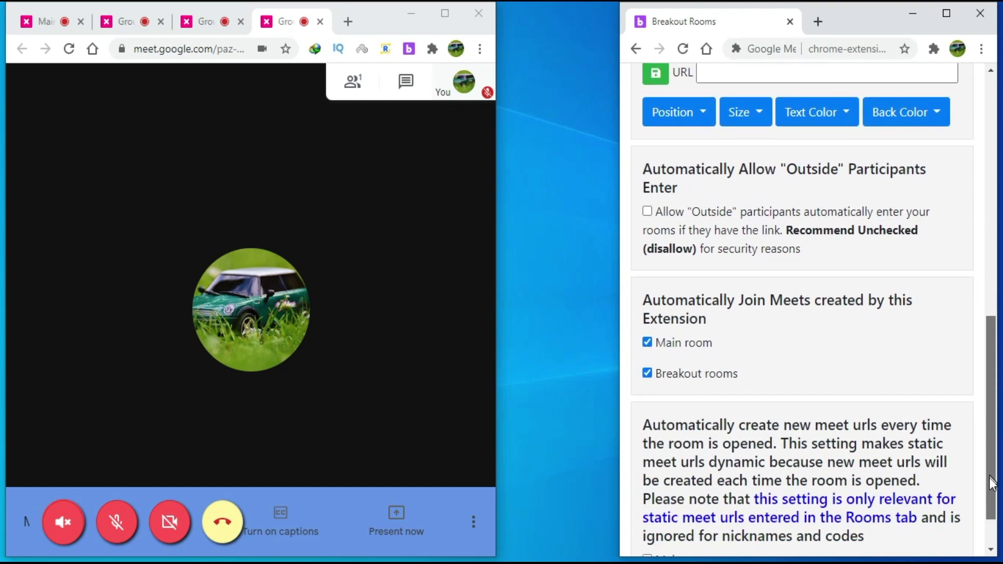